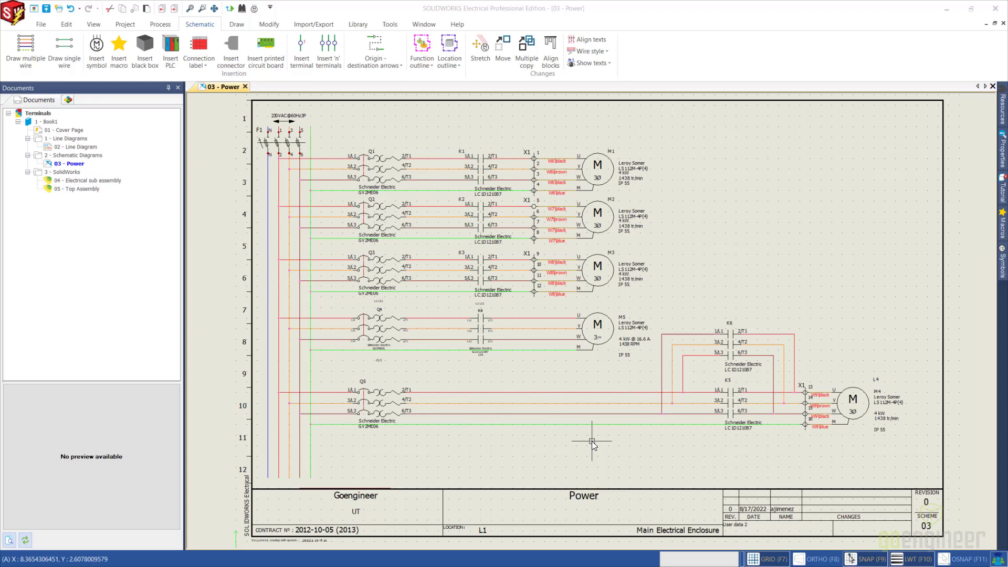
Step: Place a Disconnectable Terminal TEST symbol, marked X6, on motor M5's U wire and accept its properties
{"action": "left_click", "coordinate": [98, 52]}
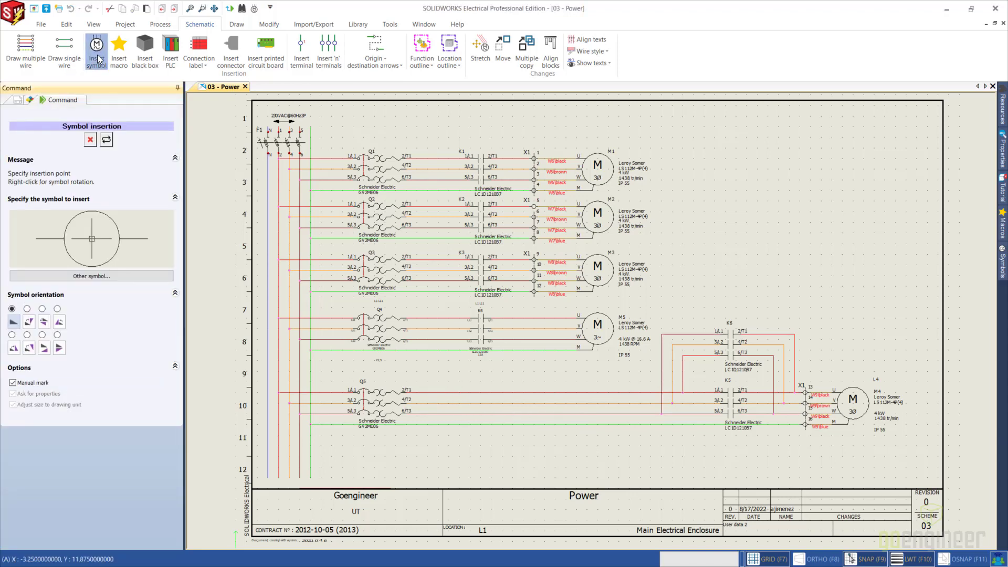
{"action": "left_click", "coordinate": [93, 276]}
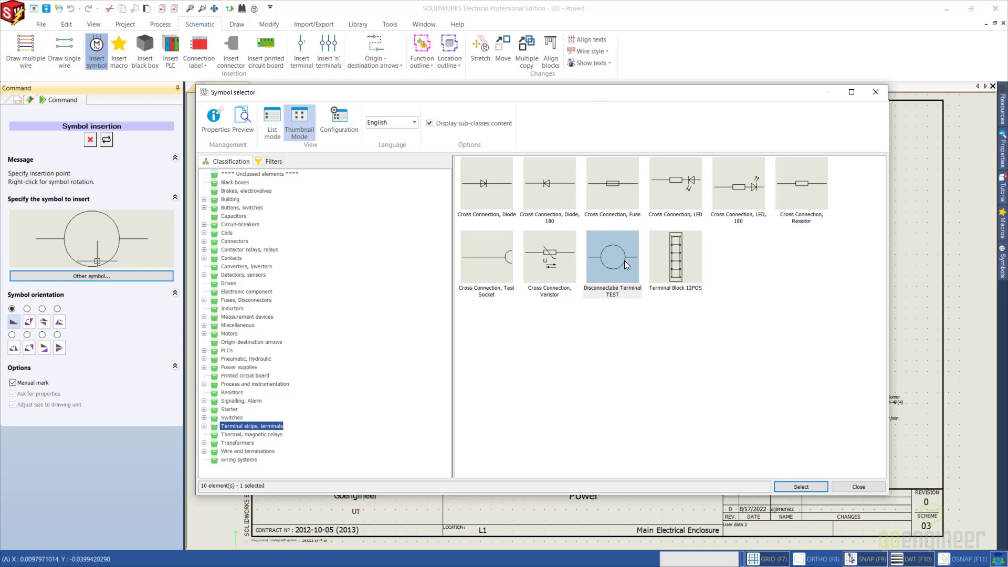
{"action": "left_click", "coordinate": [800, 487]}
{"action": "scroll", "coordinate": [540, 294], "scroll_direction": "up", "scroll_amount": 5}
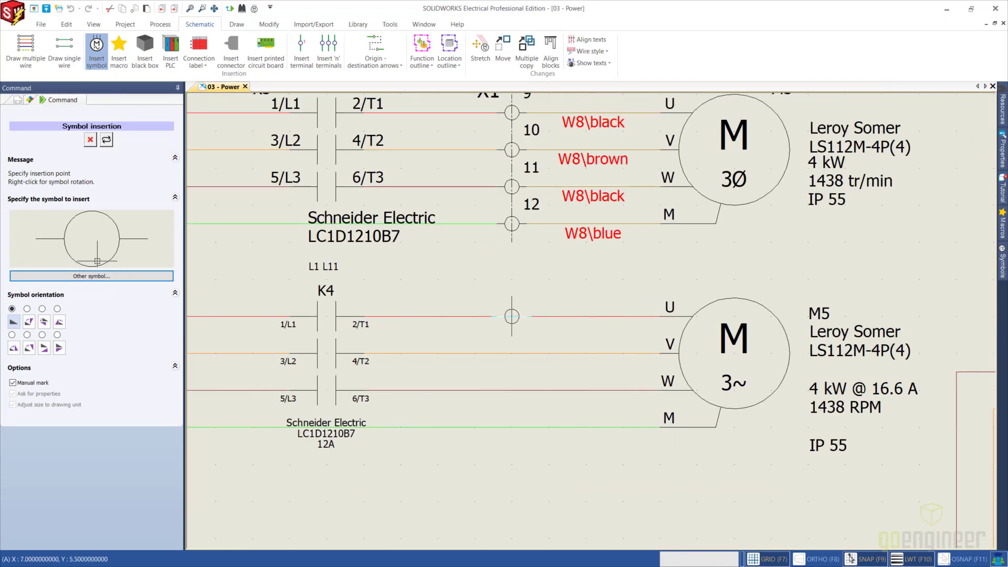
{"action": "left_click", "coordinate": [512, 316]}
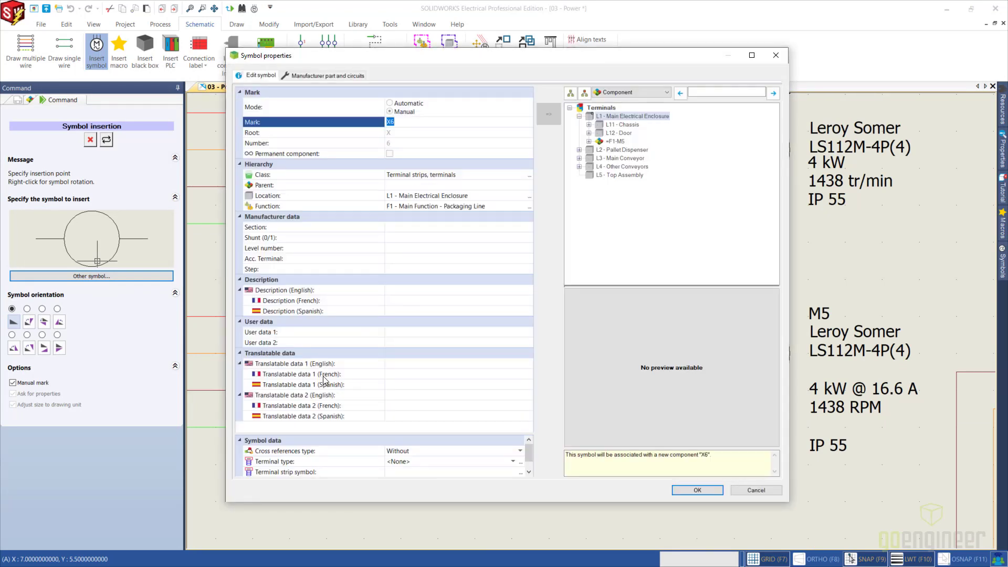
{"action": "left_click", "coordinate": [339, 76]}
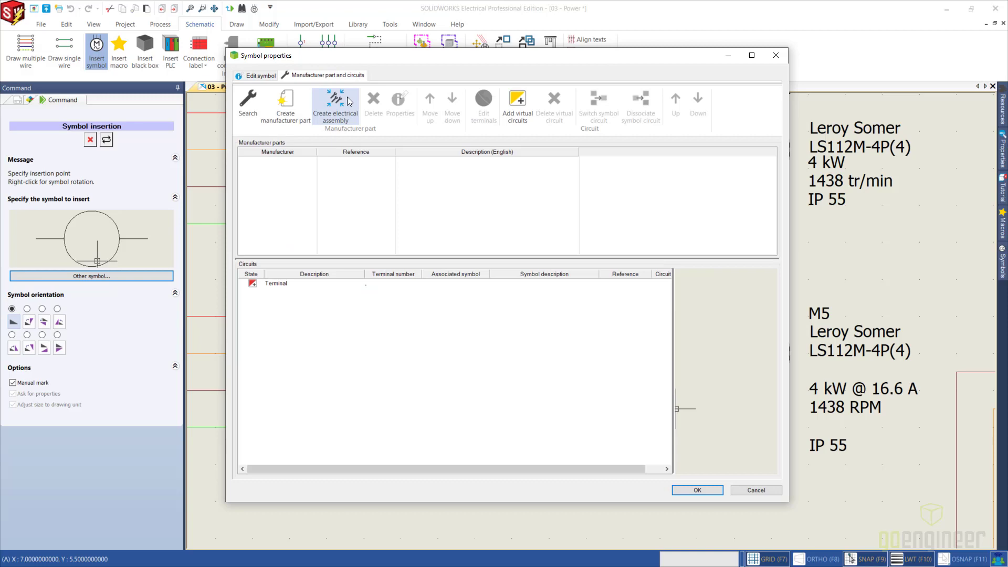
{"action": "left_click", "coordinate": [697, 489]}
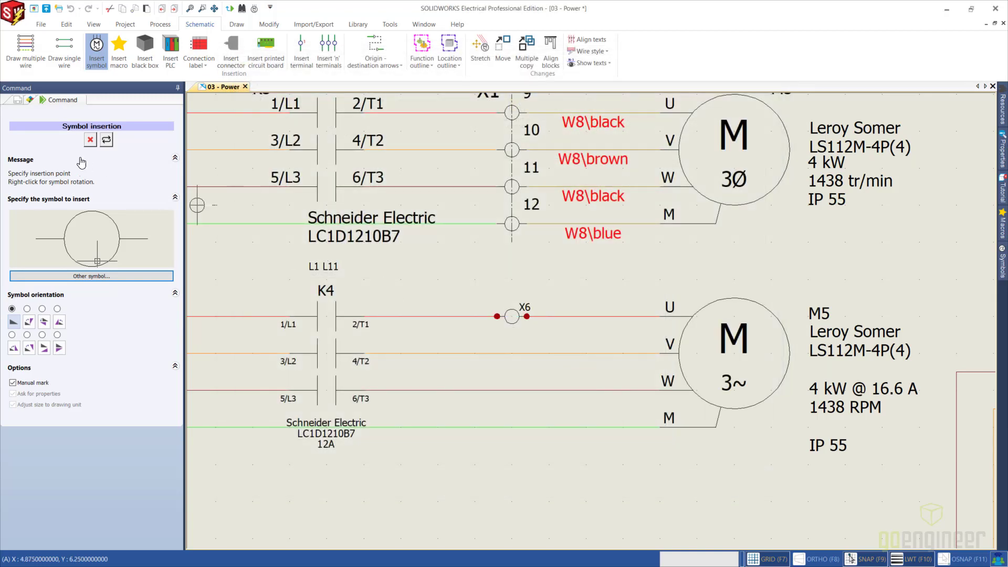
{"action": "left_click", "coordinate": [90, 139]}
Step: Window-select the X6 terminal on M5's U wire and delete it
{"action": "scroll", "coordinate": [557, 345], "scroll_direction": "up", "scroll_amount": 3}
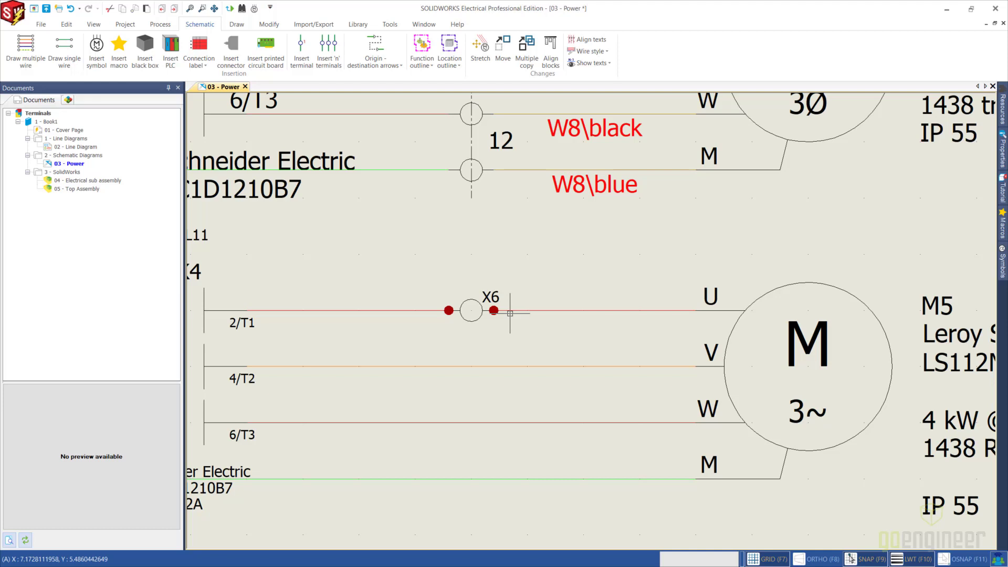
{"action": "left_click_drag", "start_coordinate": [414, 274], "coordinate": [531, 348]}
{"action": "key", "text": "Delete"}
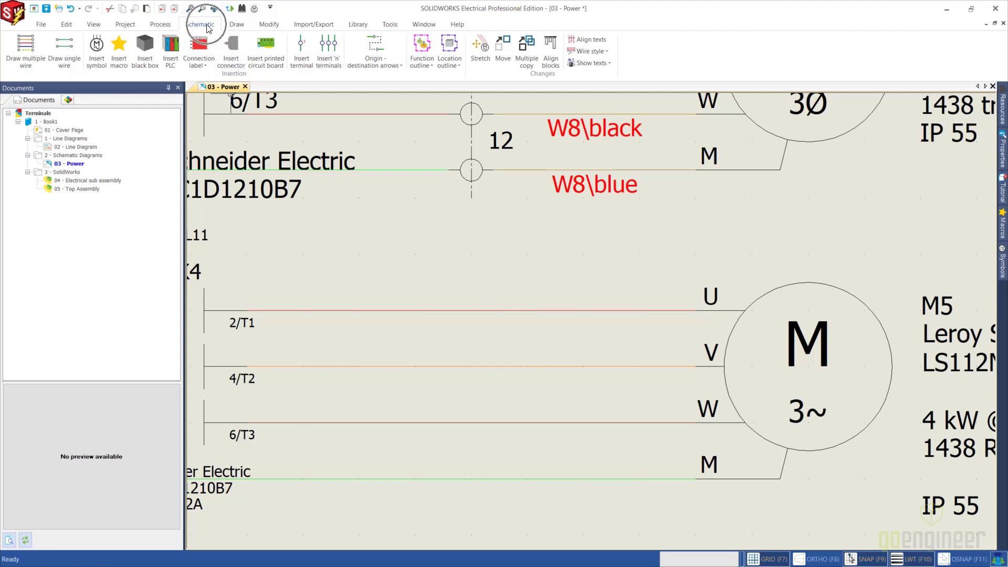
Step: Start Insert 'n' terminals and draw the axis line from above to below M5's four wires
{"action": "left_click", "coordinate": [302, 55]}
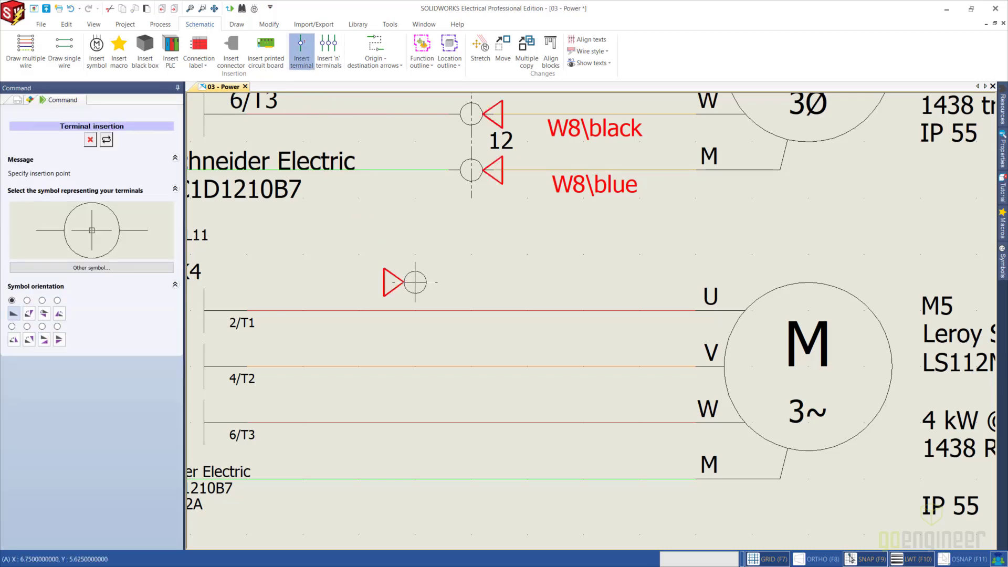
{"action": "left_click", "coordinate": [333, 57]}
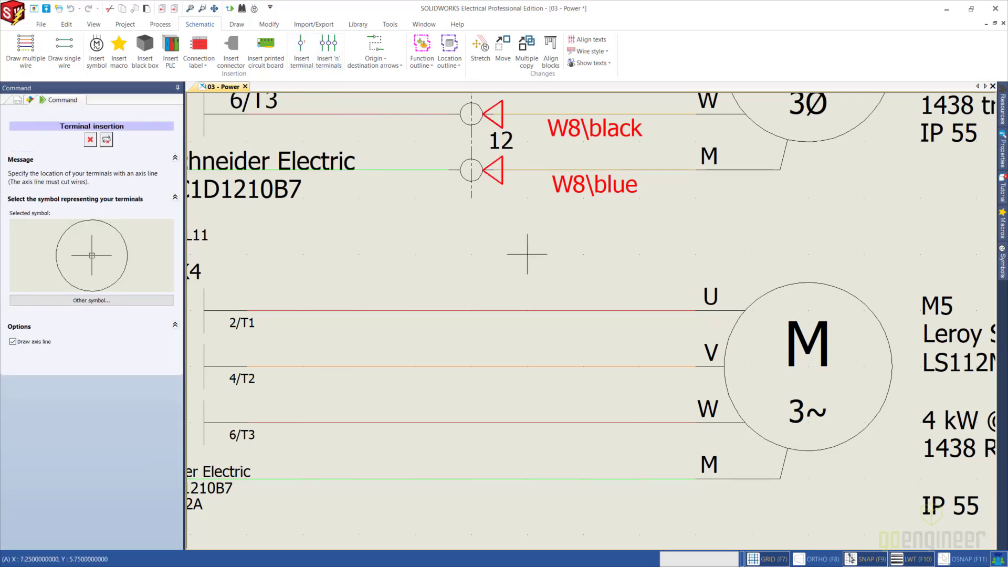
{"action": "middle_click_drag", "start_coordinate": [524, 255], "coordinate": [519, 406]}
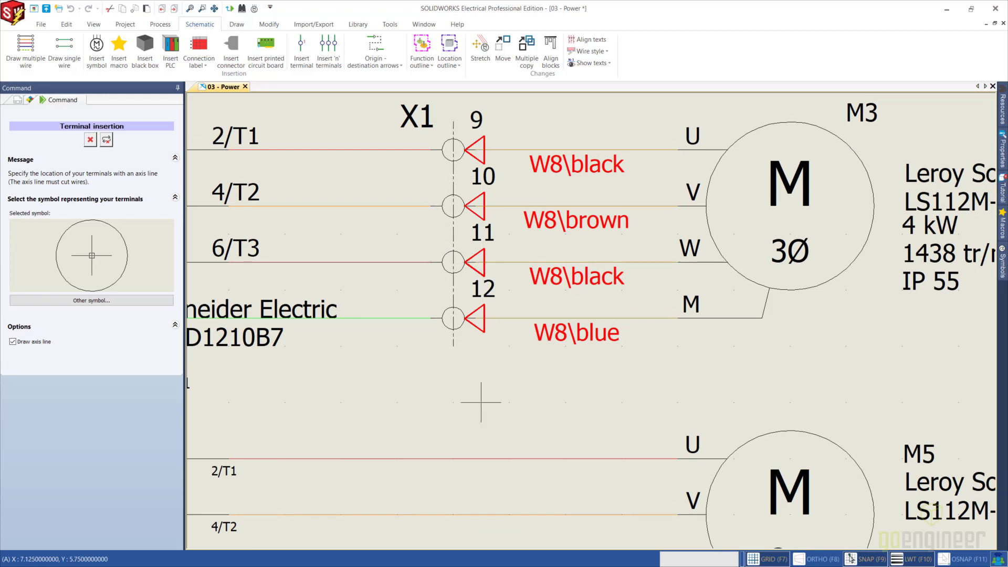
{"action": "middle_click_drag", "start_coordinate": [481, 402], "coordinate": [501, 168]}
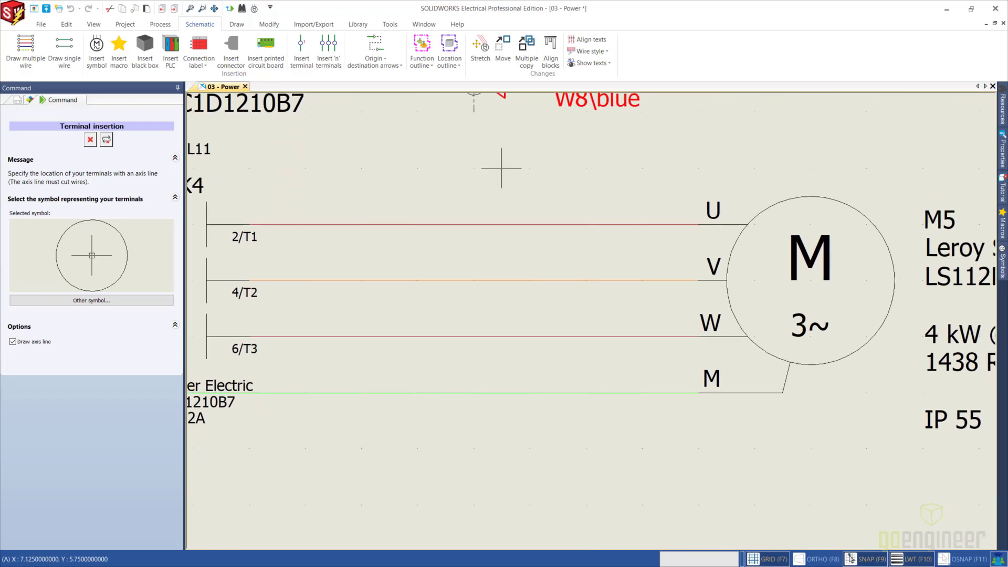
{"action": "scroll", "coordinate": [502, 168], "scroll_direction": "down", "scroll_amount": 2}
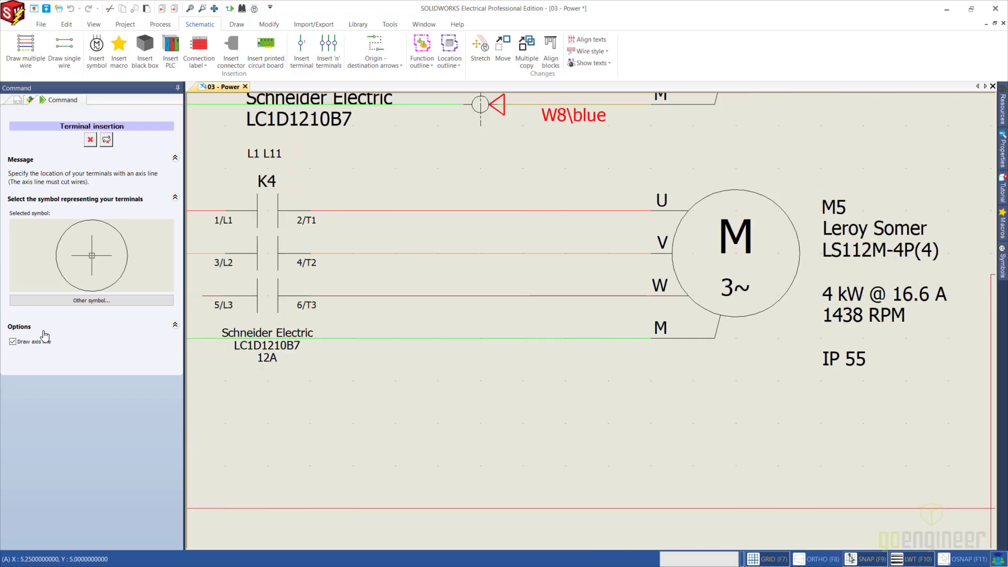
{"action": "left_click", "coordinate": [14, 342]}
{"action": "middle_click_drag", "start_coordinate": [535, 175], "coordinate": [525, 173]}
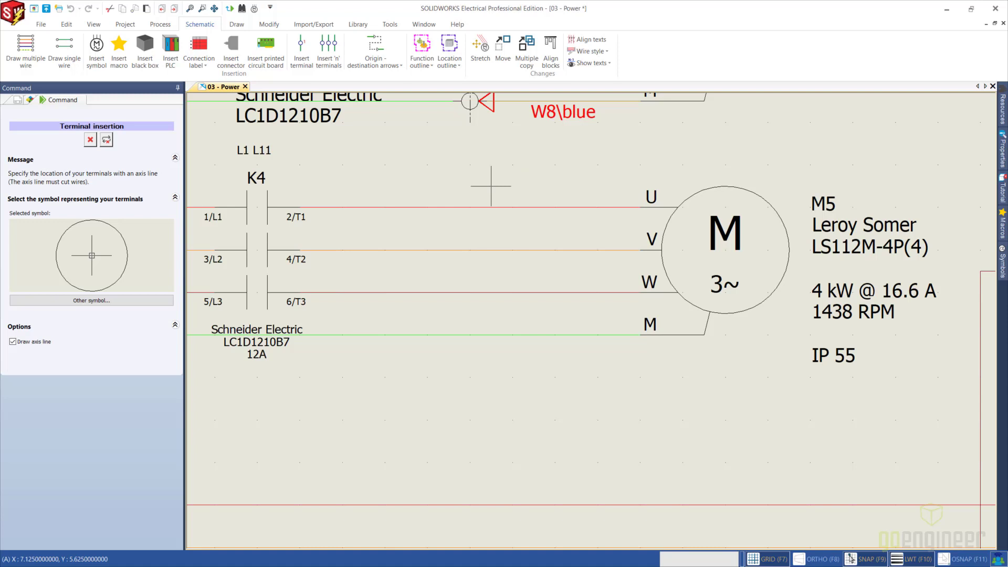
{"action": "left_click", "coordinate": [470, 165]}
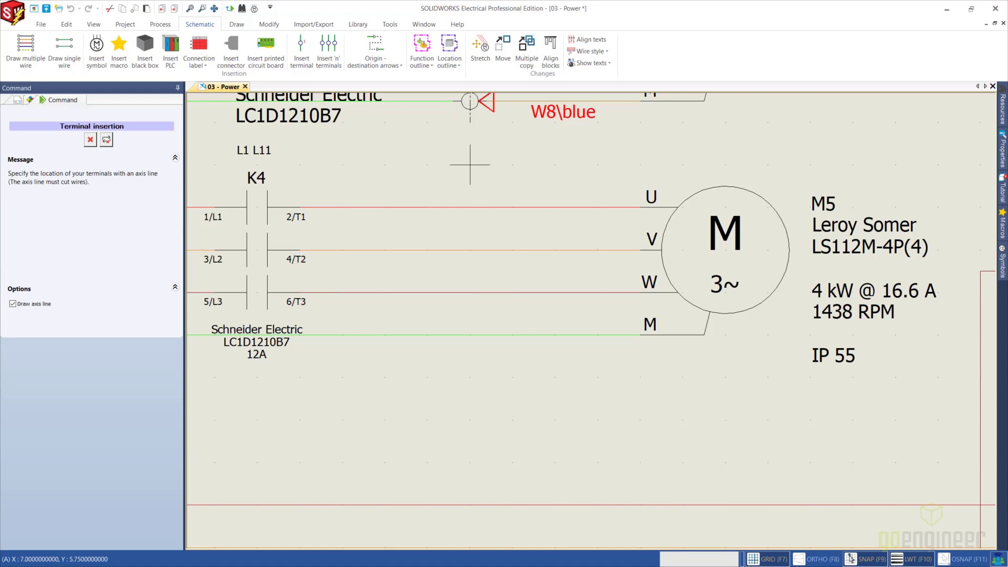
{"action": "left_click", "coordinate": [470, 377]}
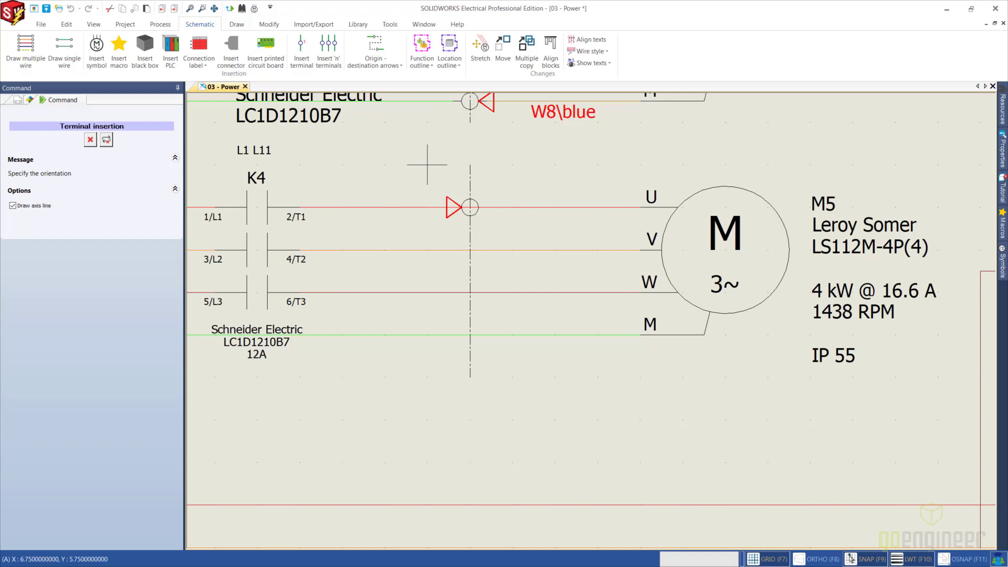
Step: Set the terminal orientation and accept properties for all four X6 terminals, numbered 1–4
{"action": "left_click", "coordinate": [428, 164]}
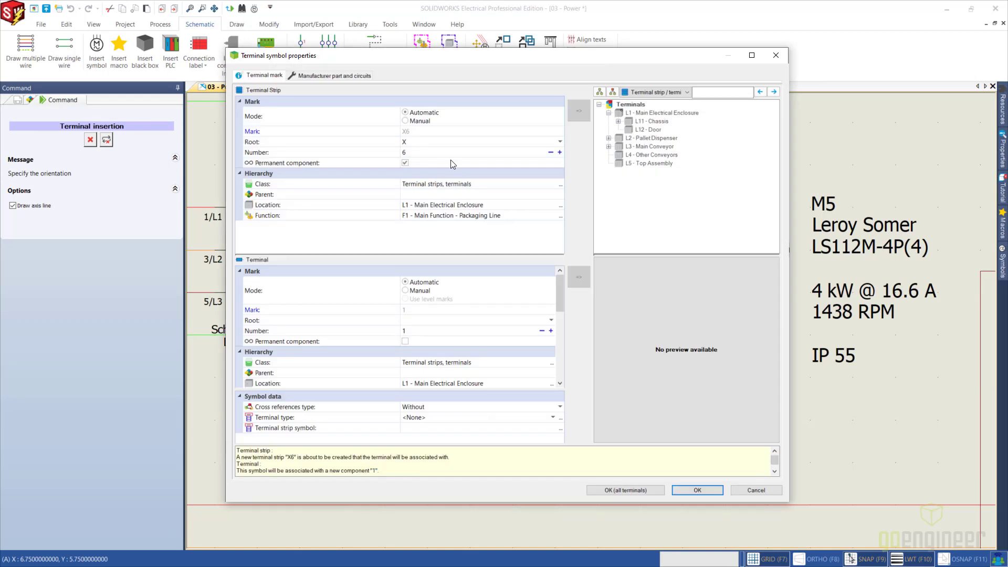
{"action": "left_click_drag", "start_coordinate": [493, 57], "coordinate": [494, 72]}
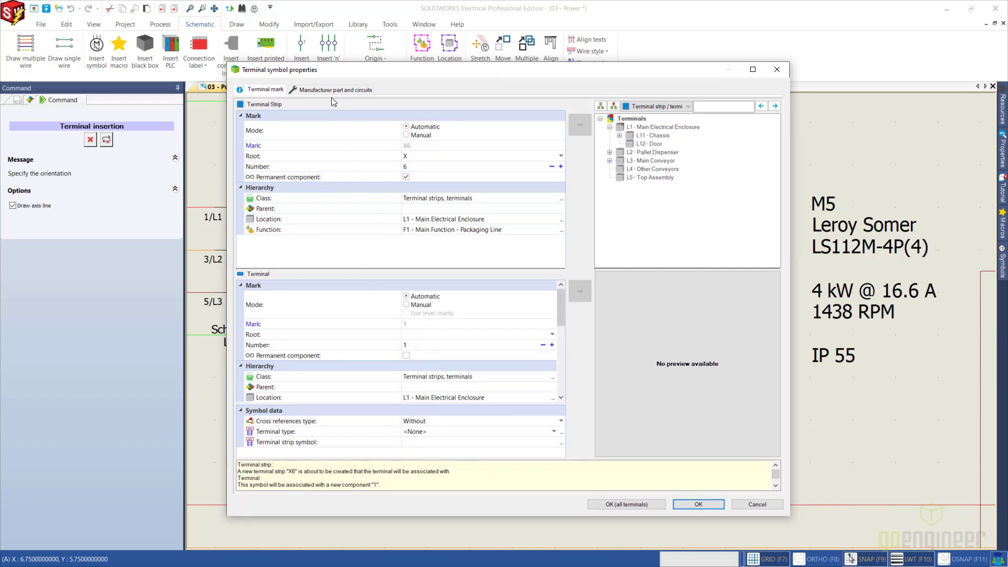
{"action": "left_click", "coordinate": [626, 504]}
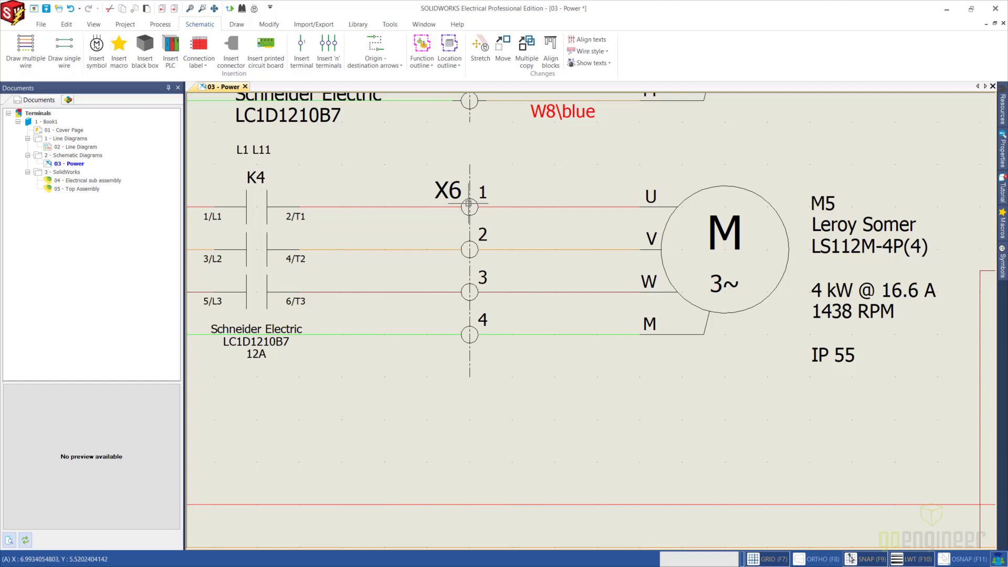
Step: Check X6 in the terminal strips manager, then open its editor from terminal 1's right-click menu
{"action": "left_click", "coordinate": [160, 24]}
{"action": "left_click", "coordinate": [126, 25]}
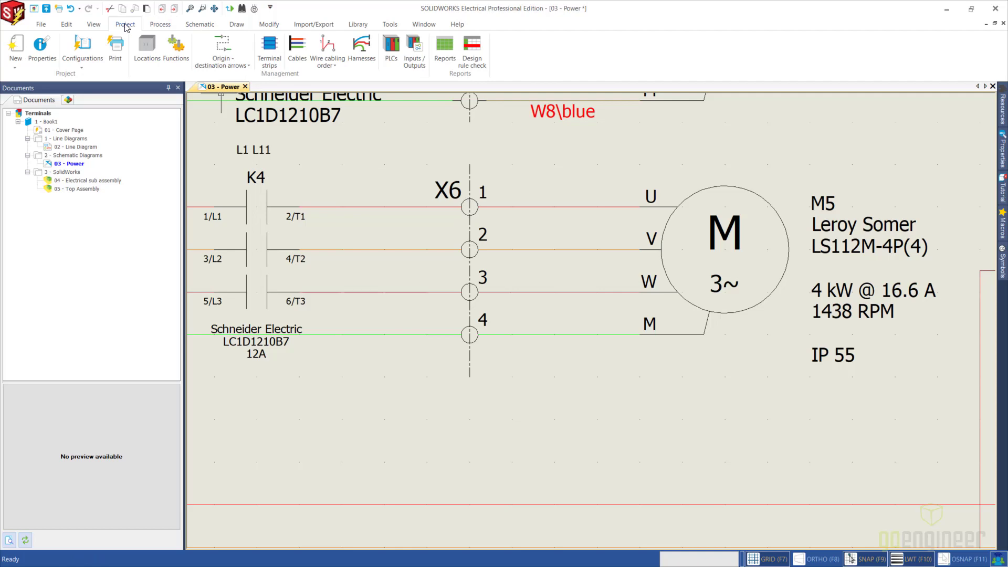
{"action": "left_click", "coordinate": [271, 58]}
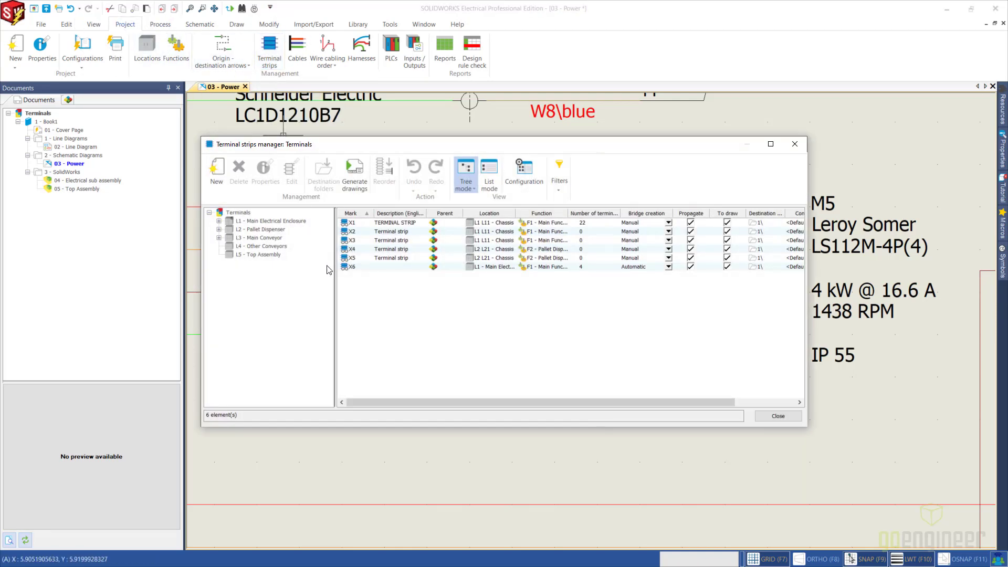
{"action": "left_click", "coordinate": [353, 269]}
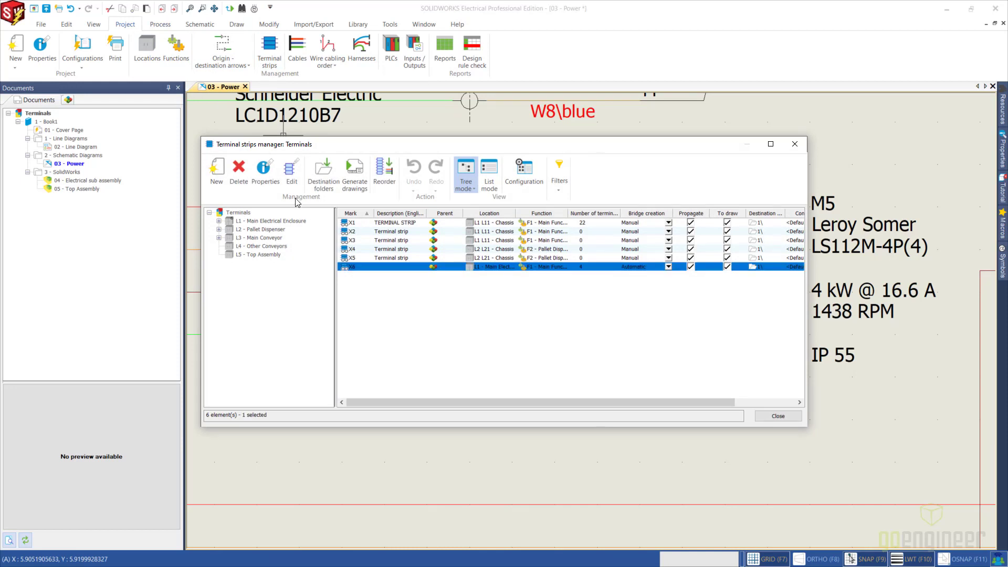
{"action": "left_click", "coordinate": [293, 178]}
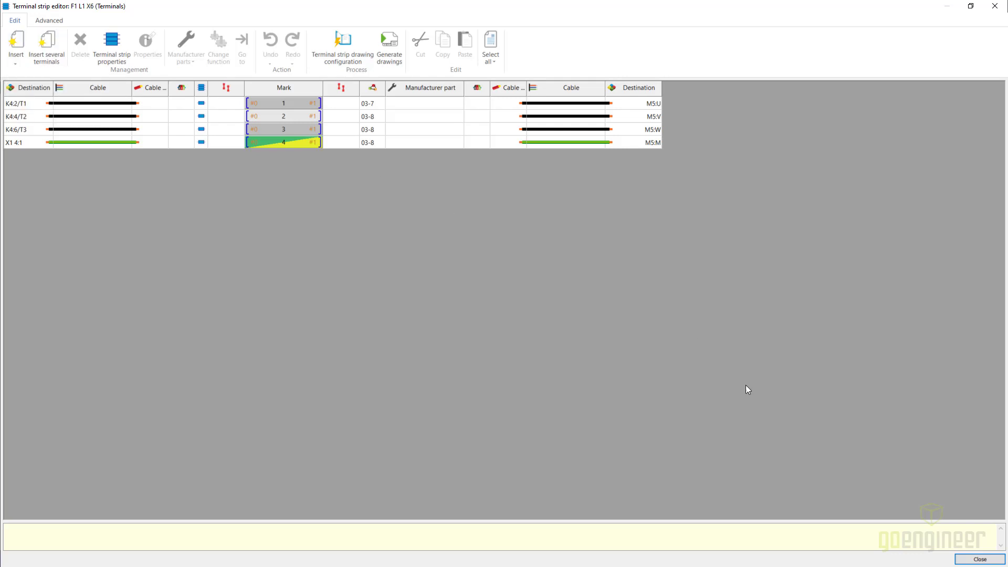
{"action": "left_click", "coordinate": [979, 559]}
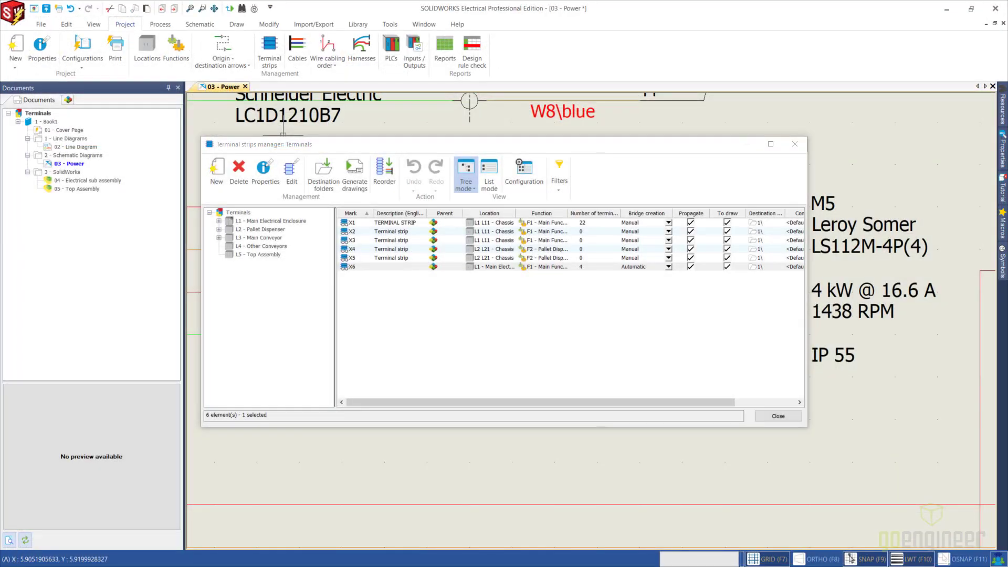
{"action": "left_click", "coordinate": [778, 416]}
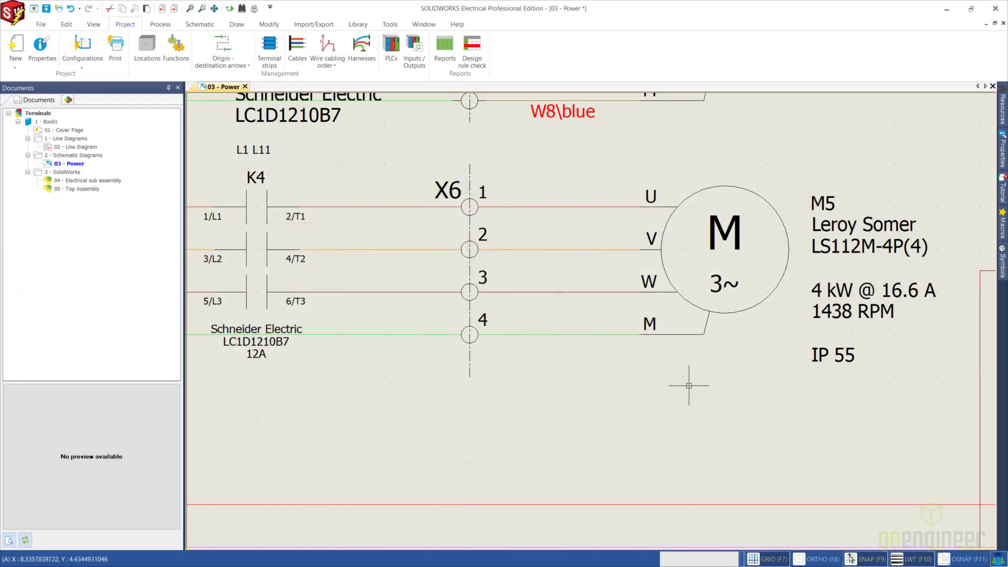
{"action": "right_click", "coordinate": [461, 211]}
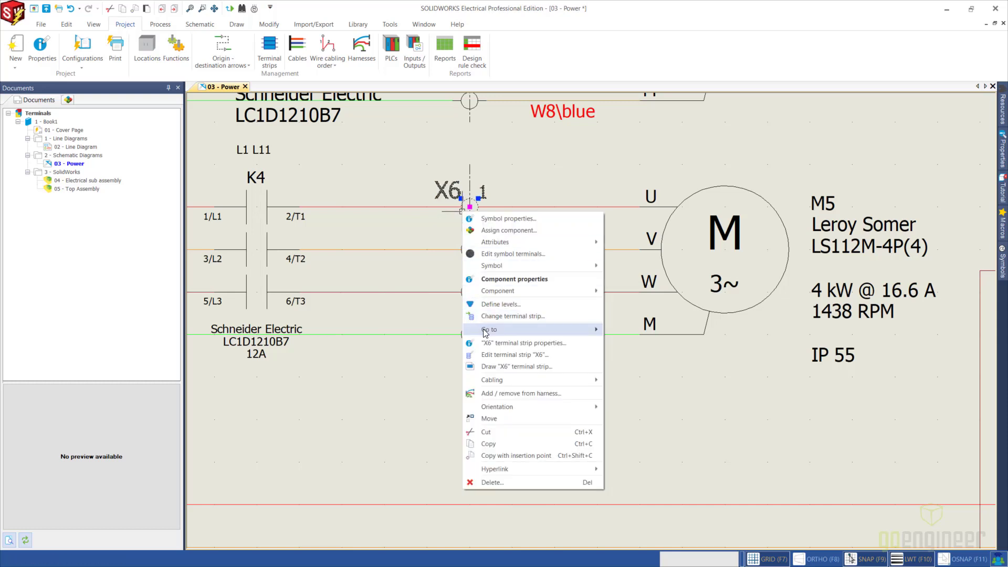
{"action": "left_click", "coordinate": [503, 356]}
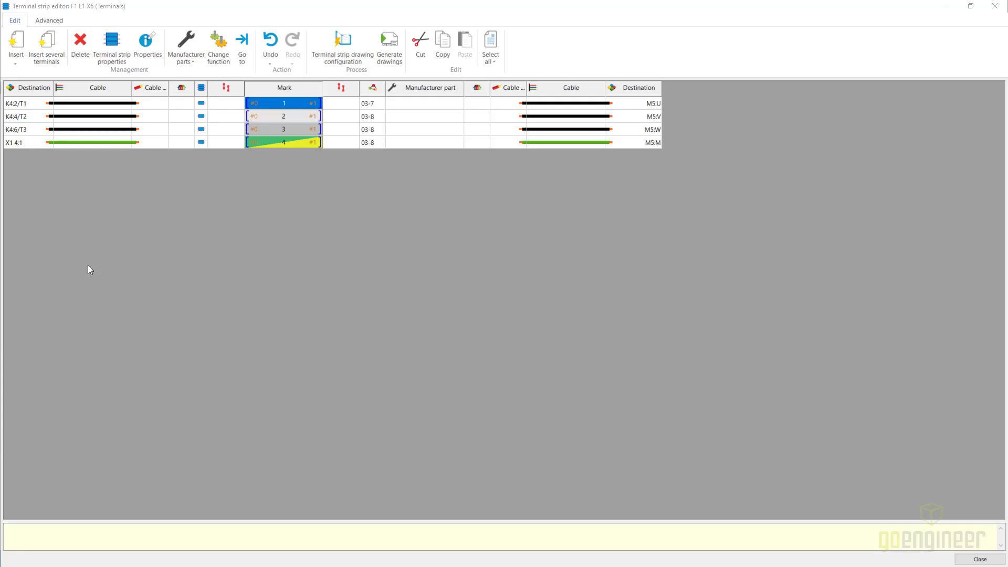
Step: Insert one terminal, then two more terminals, and an accessory into strip X6
{"action": "left_click", "coordinate": [17, 59]}
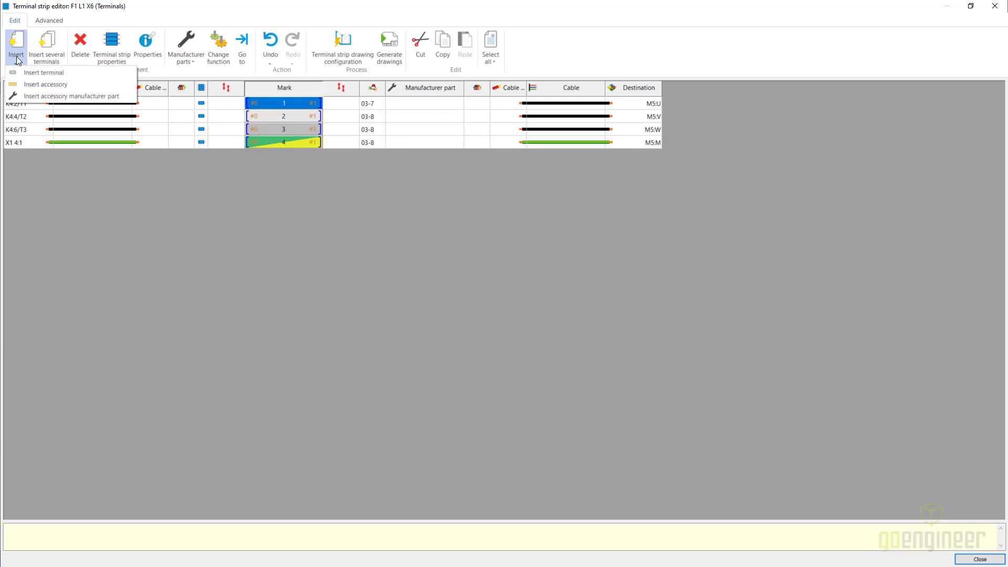
{"action": "left_click", "coordinate": [31, 74]}
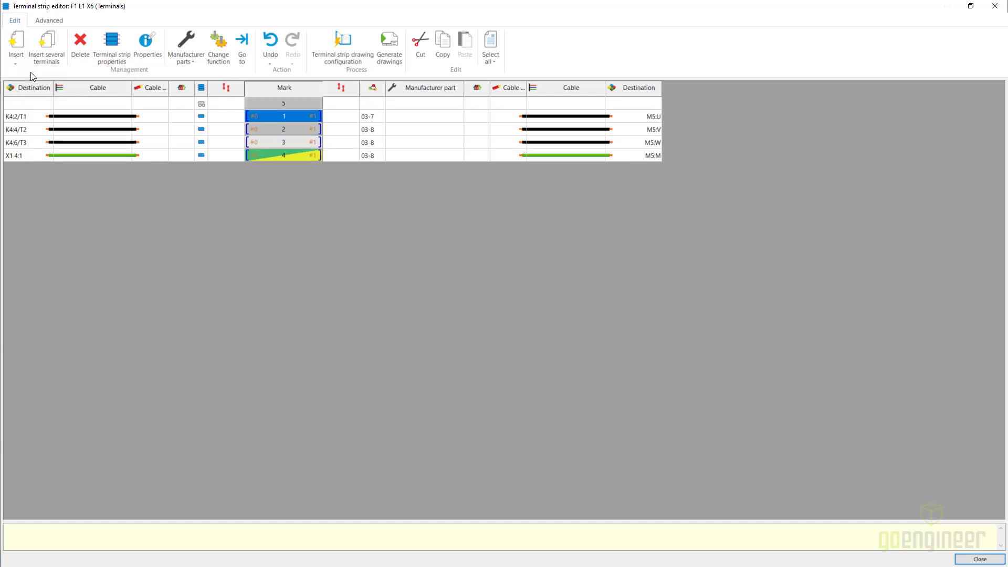
{"action": "left_click", "coordinate": [49, 49]}
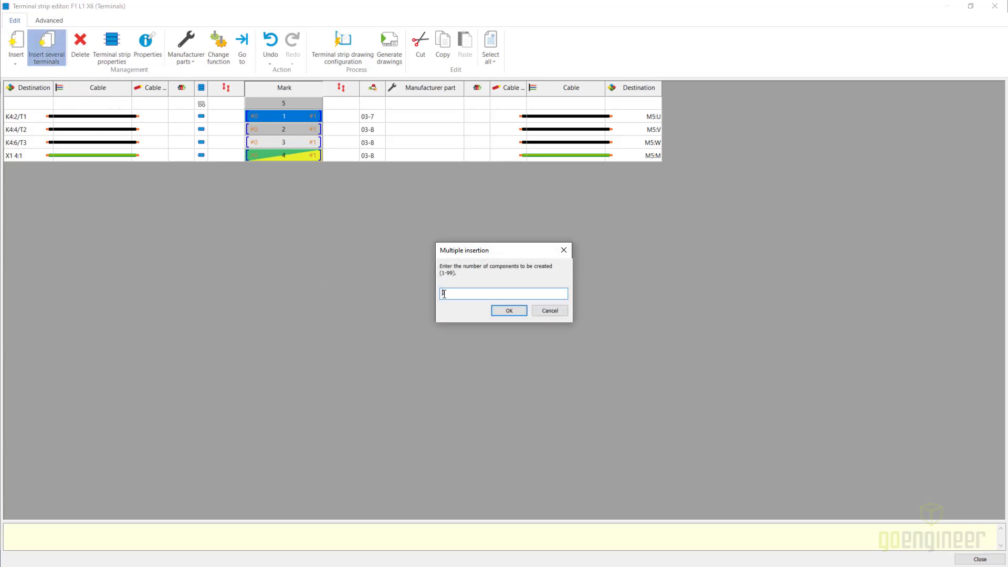
{"action": "left_click", "coordinate": [510, 311]}
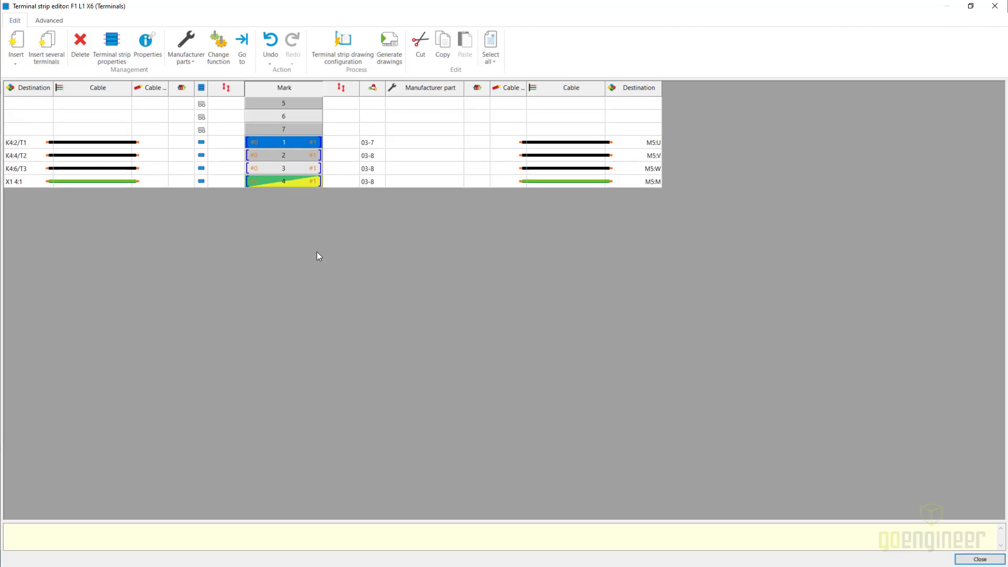
{"action": "left_click", "coordinate": [18, 56]}
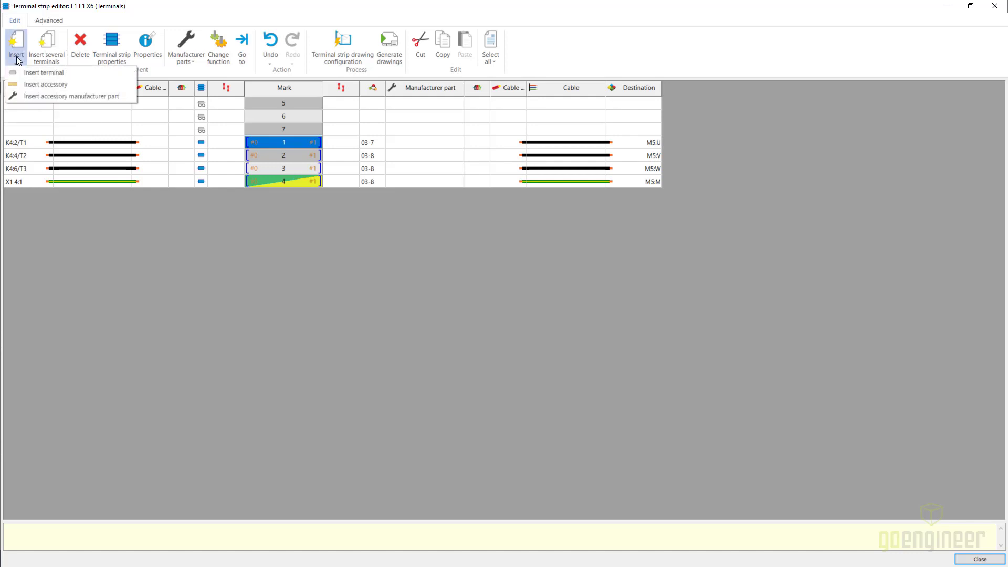
{"action": "left_click", "coordinate": [67, 84]}
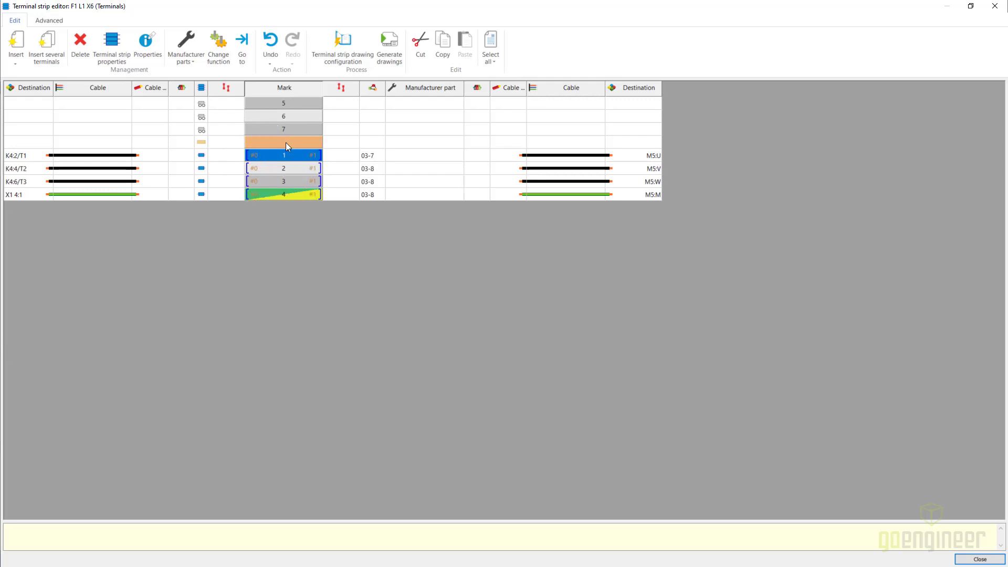
Step: Drag terminals 5–7 and the accessory below terminal 4 in the Mark column
{"action": "left_click", "coordinate": [303, 105]}
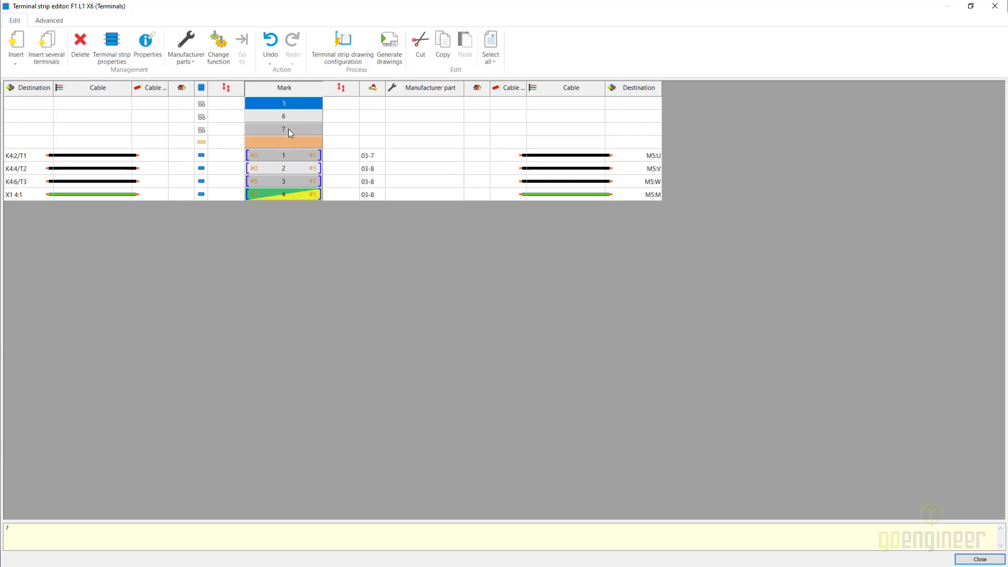
{"action": "left_click", "coordinate": [290, 142], "text": "shift"}
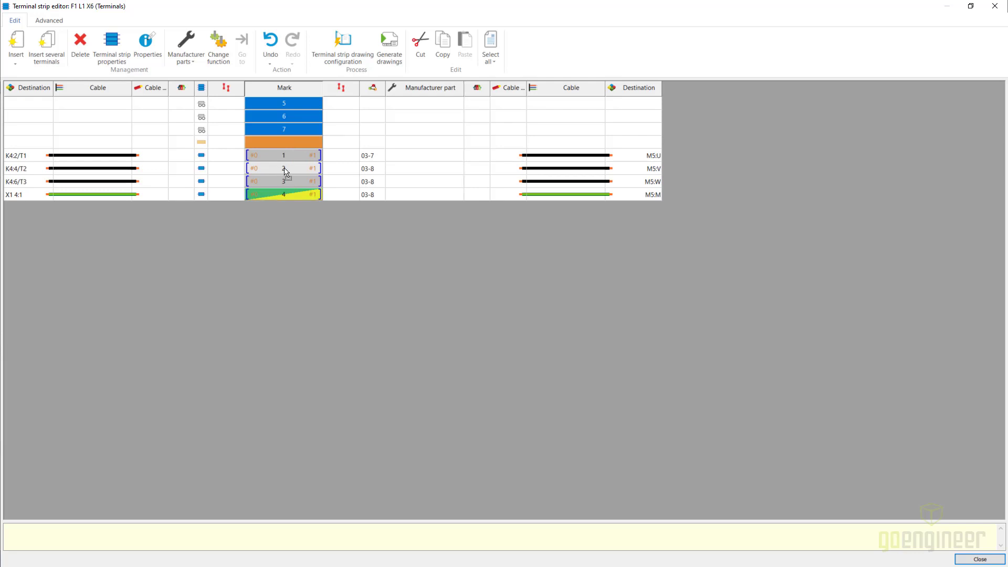
{"action": "mouse_move", "coordinate": [286, 172]}
{"action": "left_mouse_down"}
{"action": "mouse_move", "coordinate": [288, 193]}
{"action": "mouse_move", "coordinate": [290, 154]}
{"action": "mouse_move", "coordinate": [284, 194]}
{"action": "left_mouse_up"}
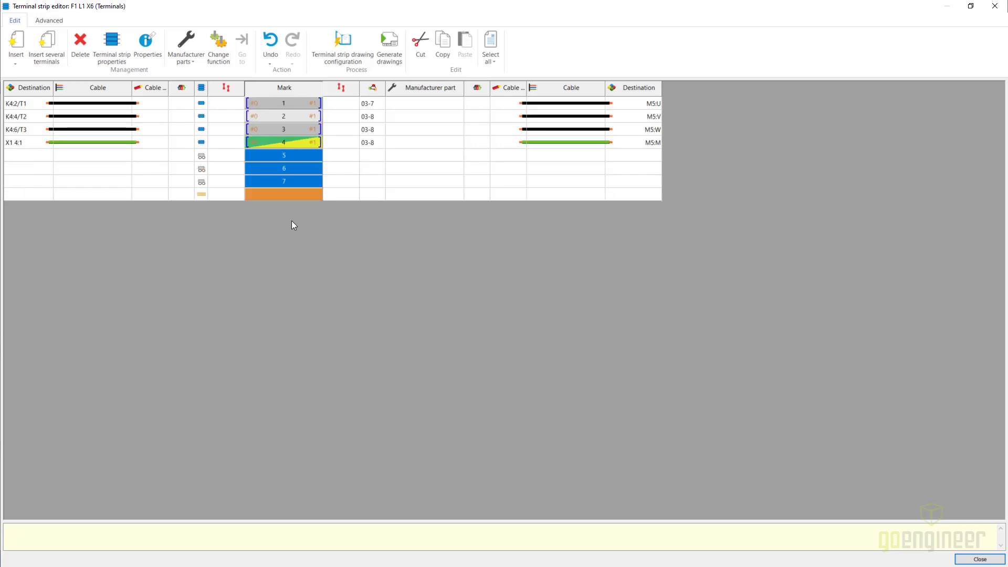
{"action": "left_click", "coordinate": [323, 156]}
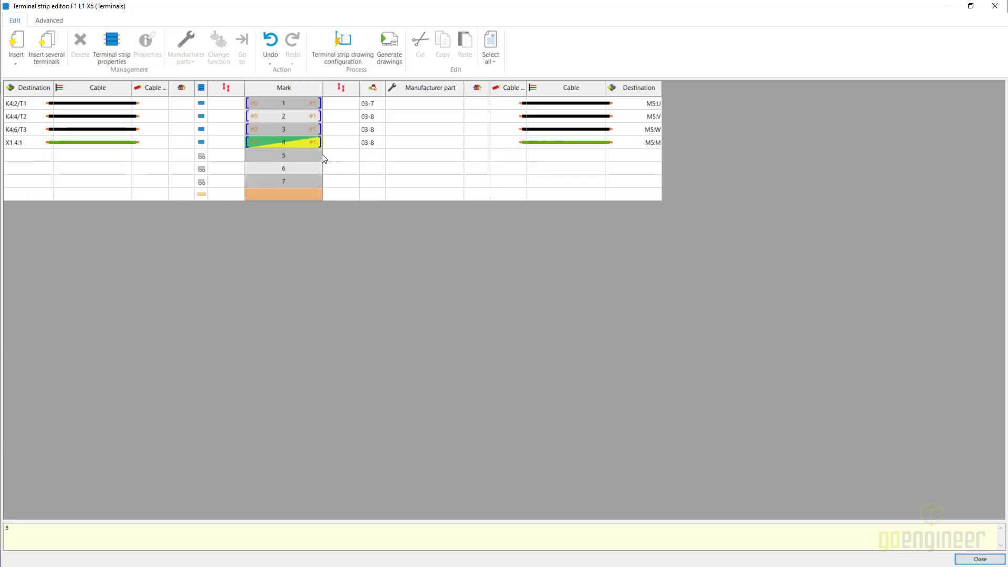
{"action": "left_click", "coordinate": [295, 156]}
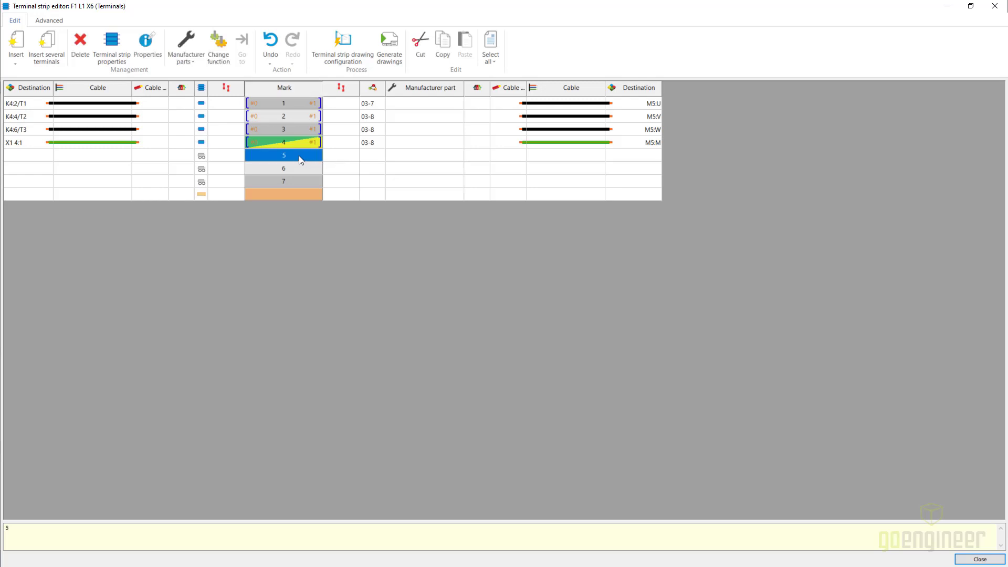
{"action": "left_click_drag", "start_coordinate": [299, 156], "coordinate": [299, 159]}
Step: Assign Wago part 2001-1201 to terminals 1–3 by filtering the reference 1201
{"action": "left_click_drag", "start_coordinate": [429, 107], "coordinate": [430, 133]}
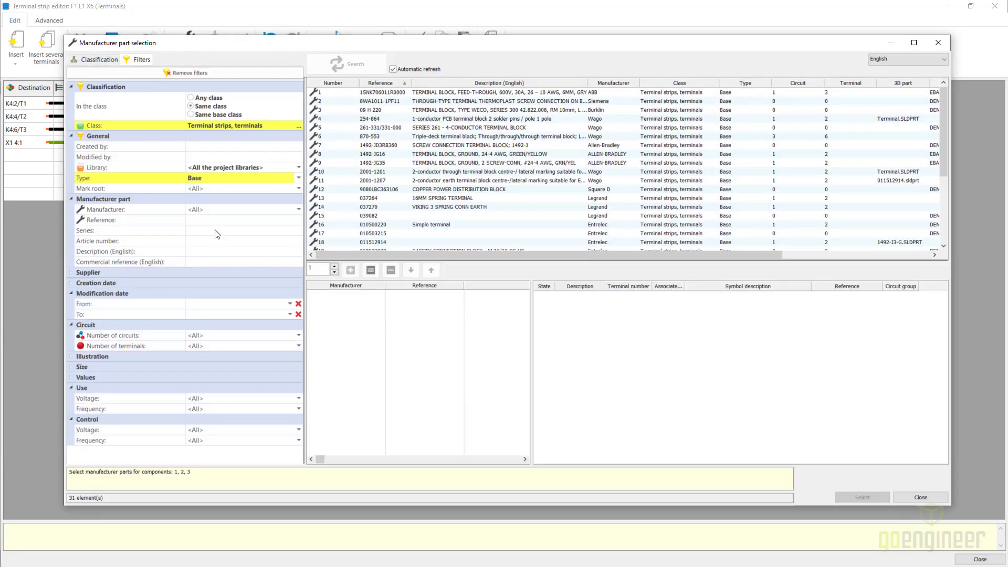
{"action": "left_click", "coordinate": [214, 225]}
{"action": "type", "text": "12"}
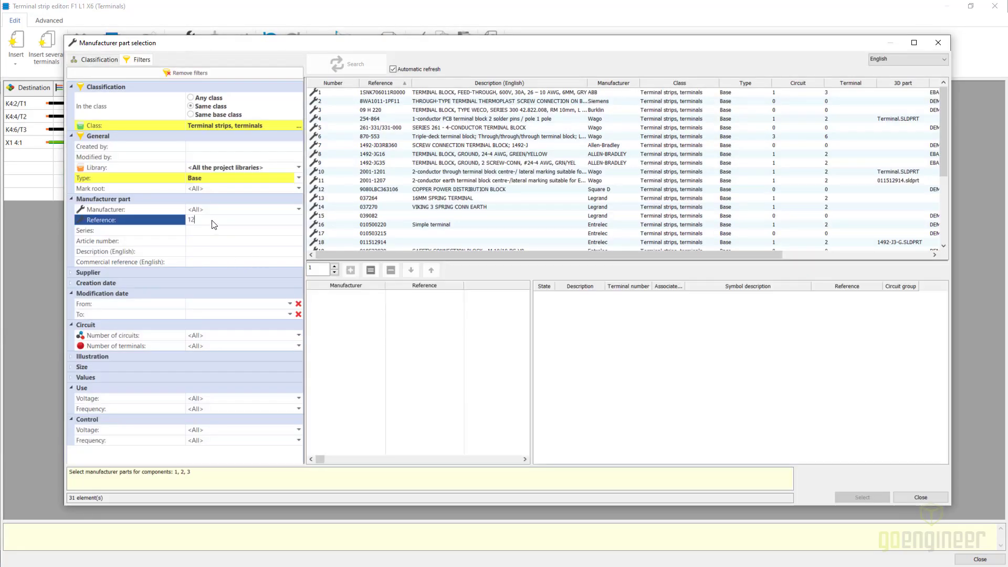
{"action": "type", "text": "01"}
{"action": "key", "text": "Return"}
{"action": "left_click", "coordinate": [388, 92]}
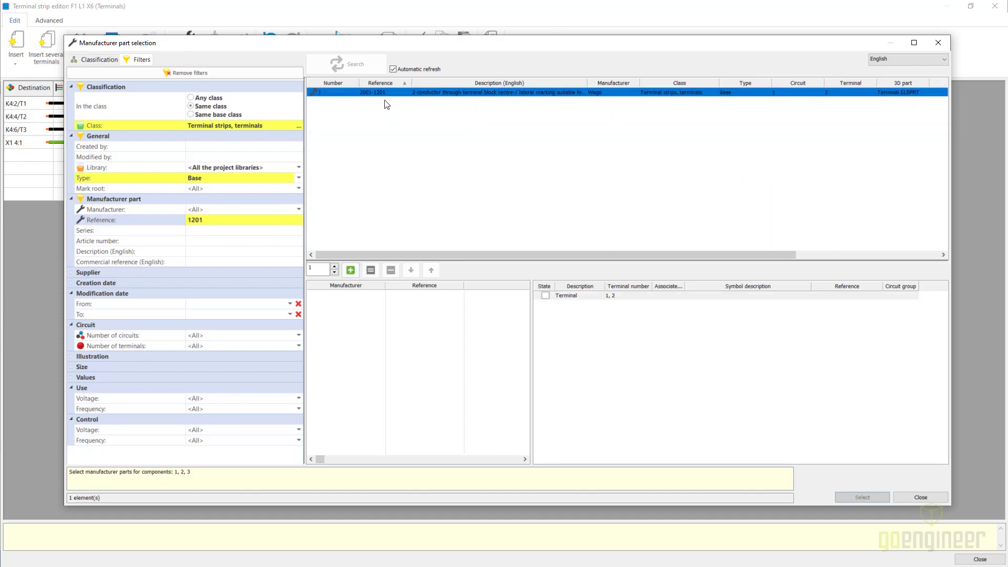
{"action": "left_click", "coordinate": [351, 270]}
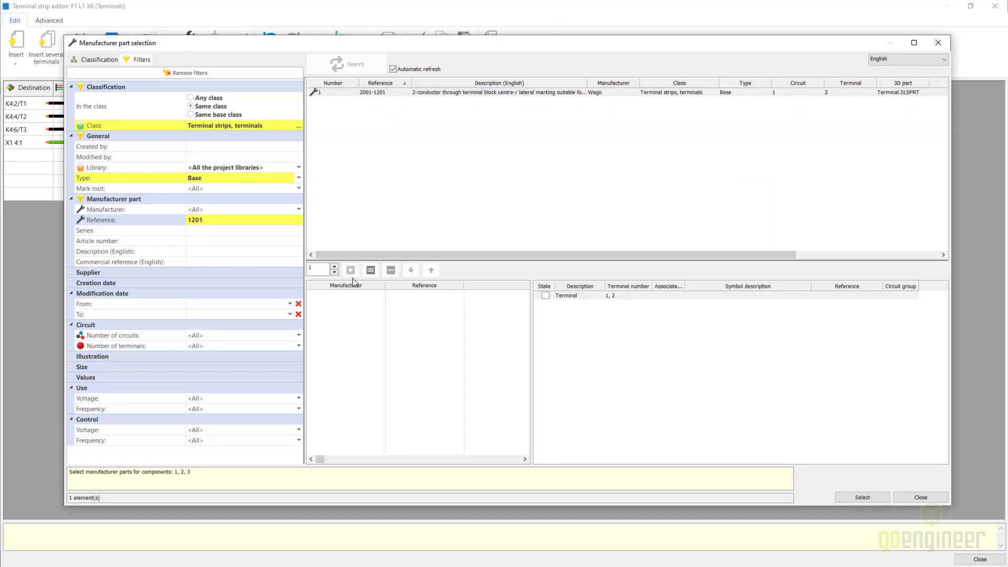
{"action": "left_click", "coordinate": [846, 499]}
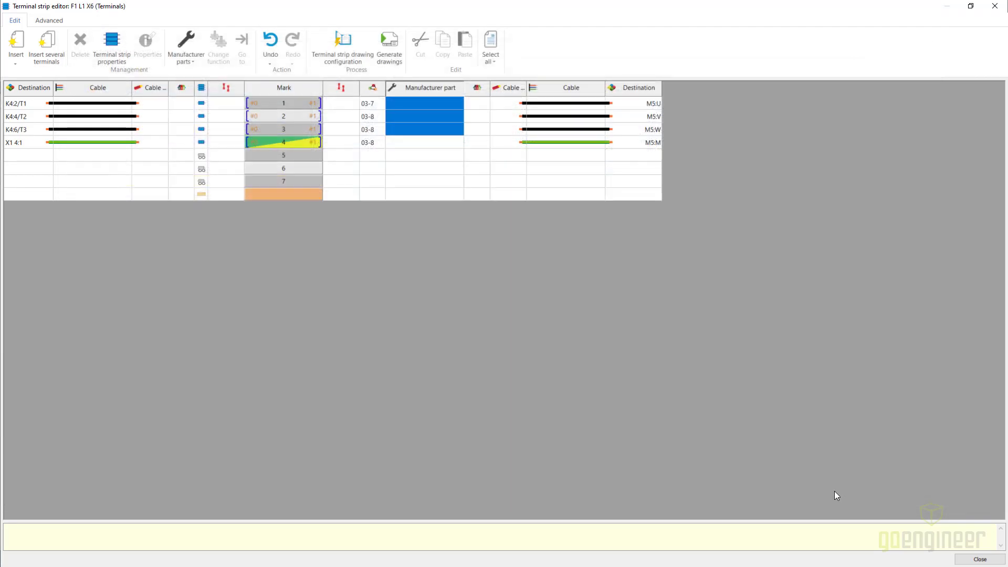
Step: Assign Wago part 2001-1207 to earth terminal 4 by filtering the reference 1207
{"action": "left_click", "coordinate": [400, 145]}
{"action": "right_click", "coordinate": [399, 145]}
{"action": "left_click", "coordinate": [427, 151]}
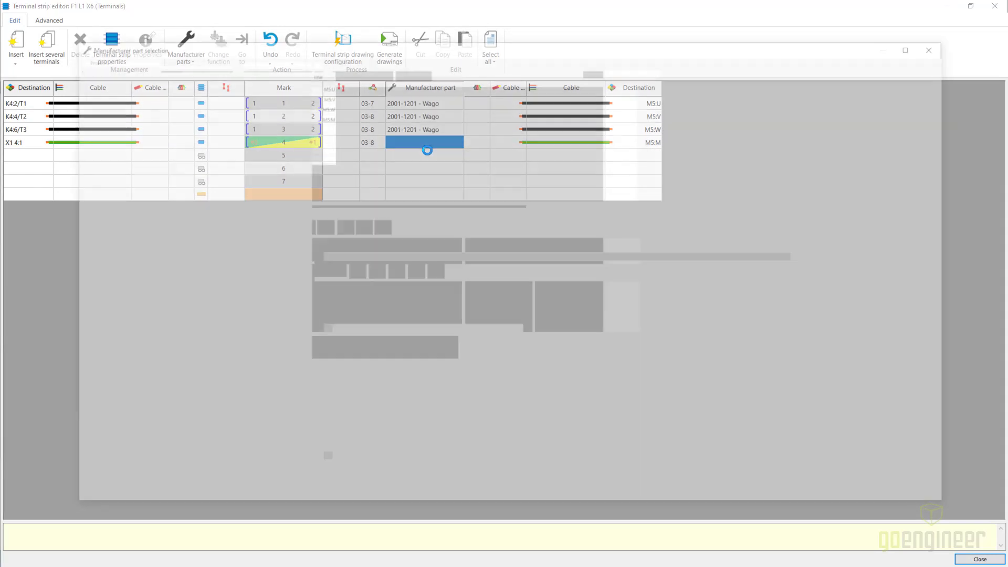
{"action": "left_click", "coordinate": [214, 224]}
{"action": "type", "text": "1"}
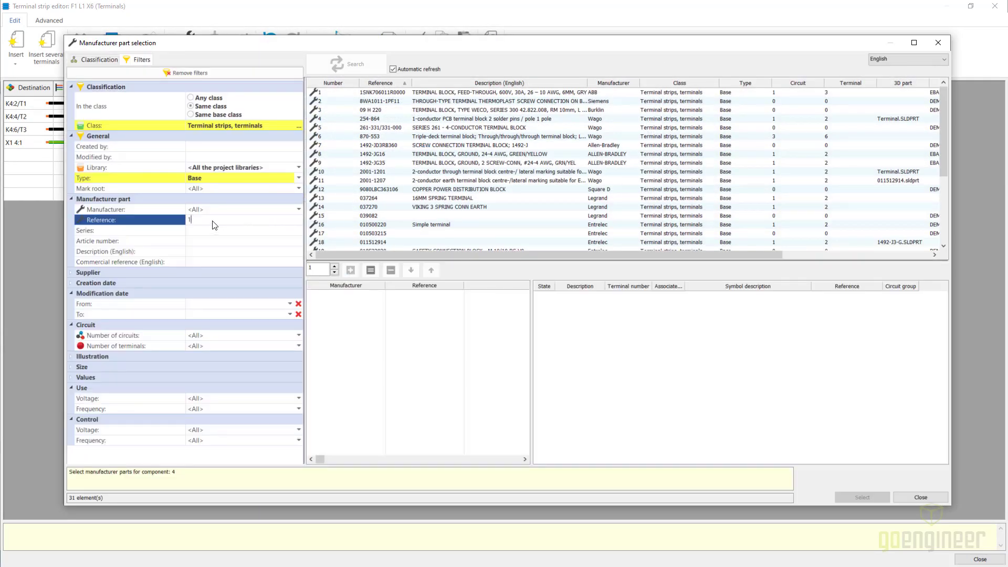
{"action": "type", "text": "207"}
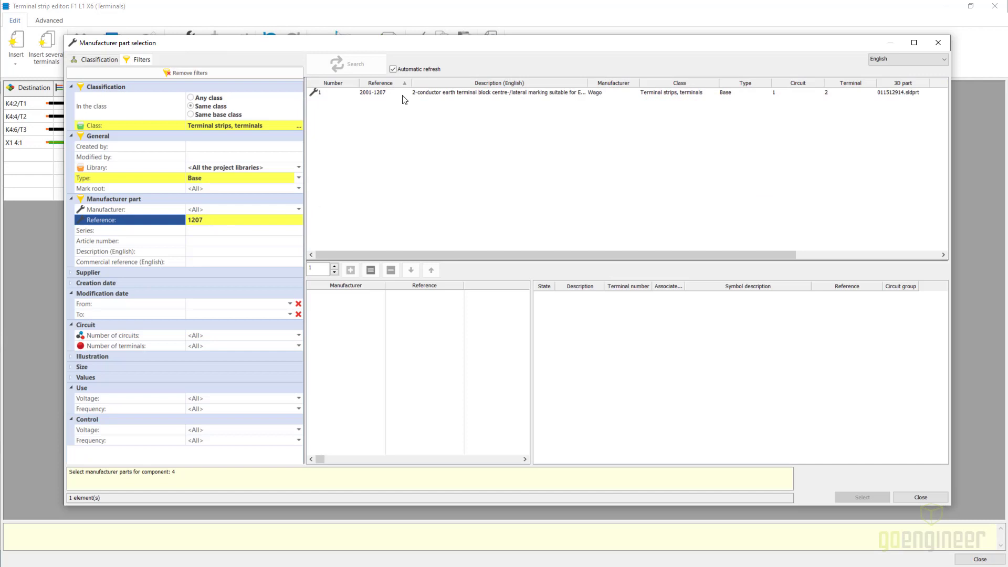
{"action": "left_click", "coordinate": [401, 99]}
{"action": "left_click", "coordinate": [352, 271]}
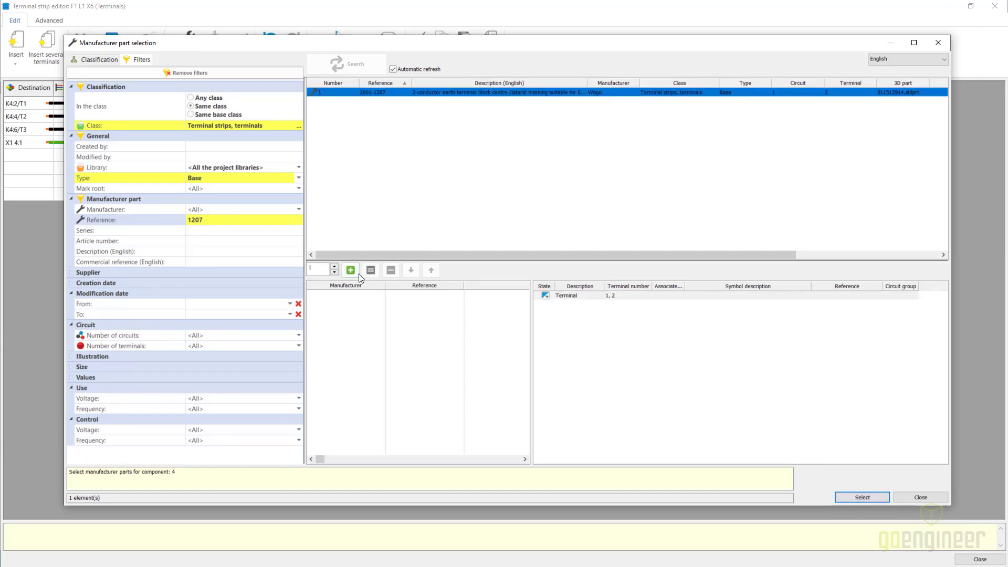
{"action": "left_click", "coordinate": [862, 497]}
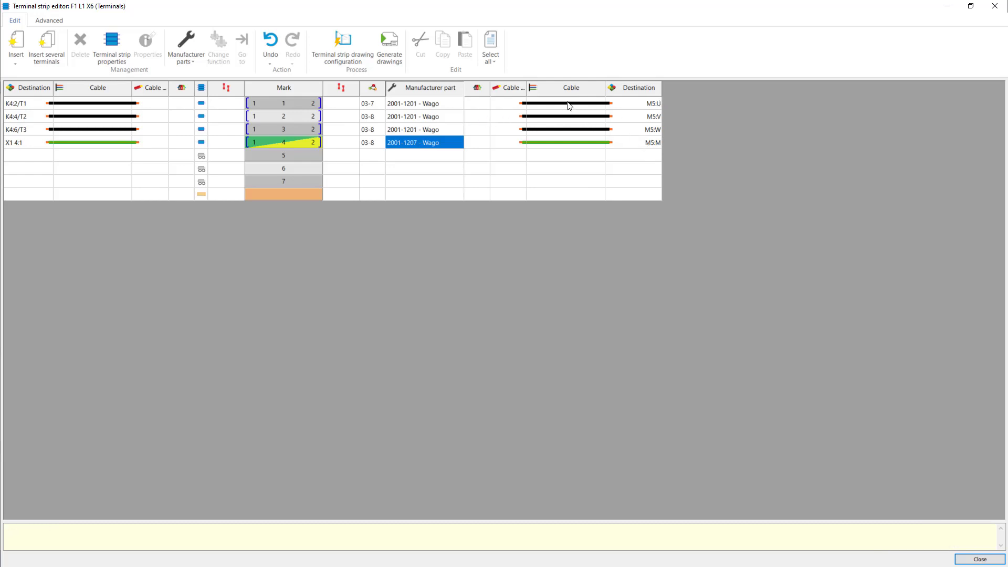
Step: Link W19's black, brown, black and blue cores under F1 to the four X6-to-M5 wires
{"action": "left_click_drag", "start_coordinate": [570, 108], "coordinate": [571, 141]}
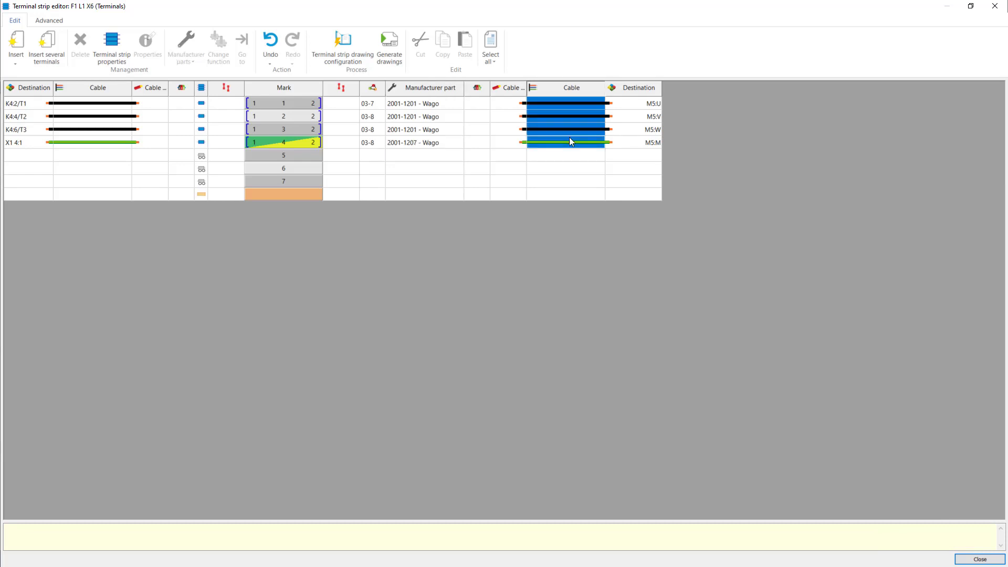
{"action": "right_click", "coordinate": [573, 146]}
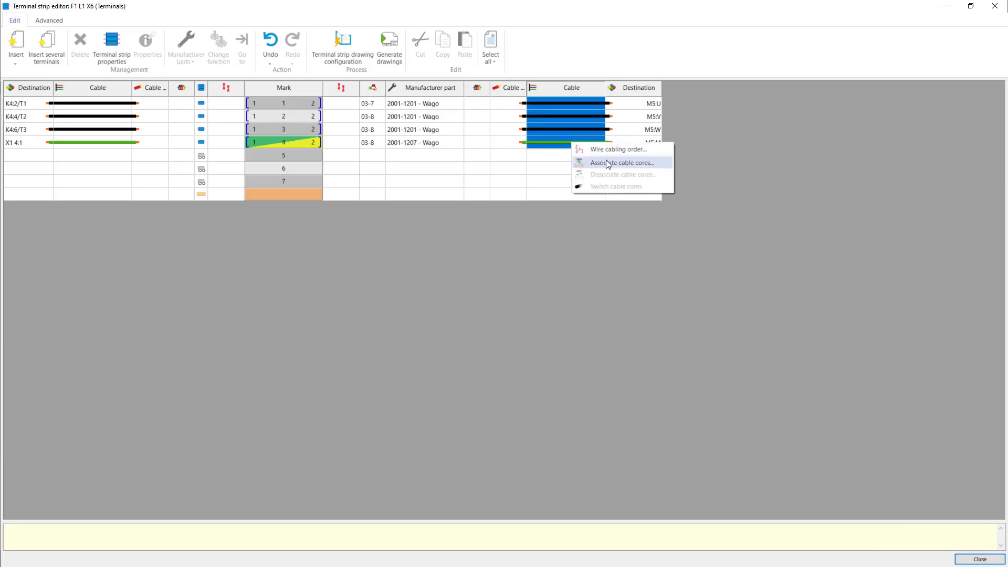
{"action": "left_click", "coordinate": [640, 163]}
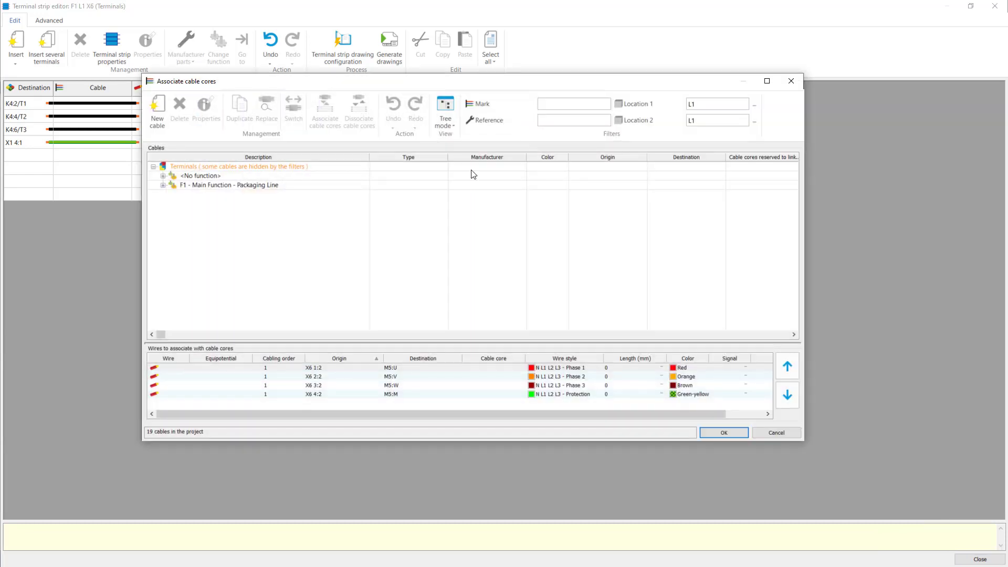
{"action": "left_click", "coordinate": [163, 186]}
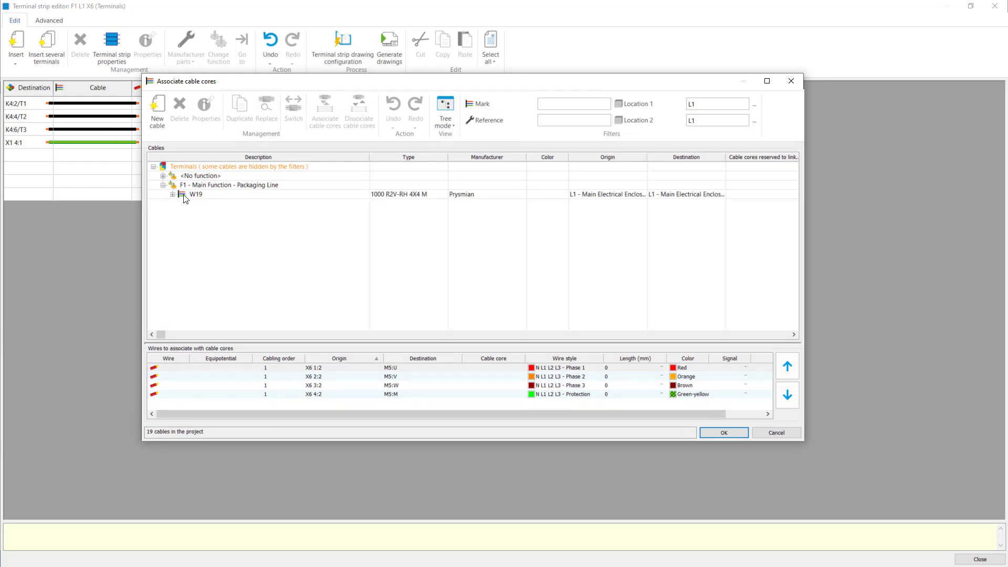
{"action": "left_click", "coordinate": [172, 194]}
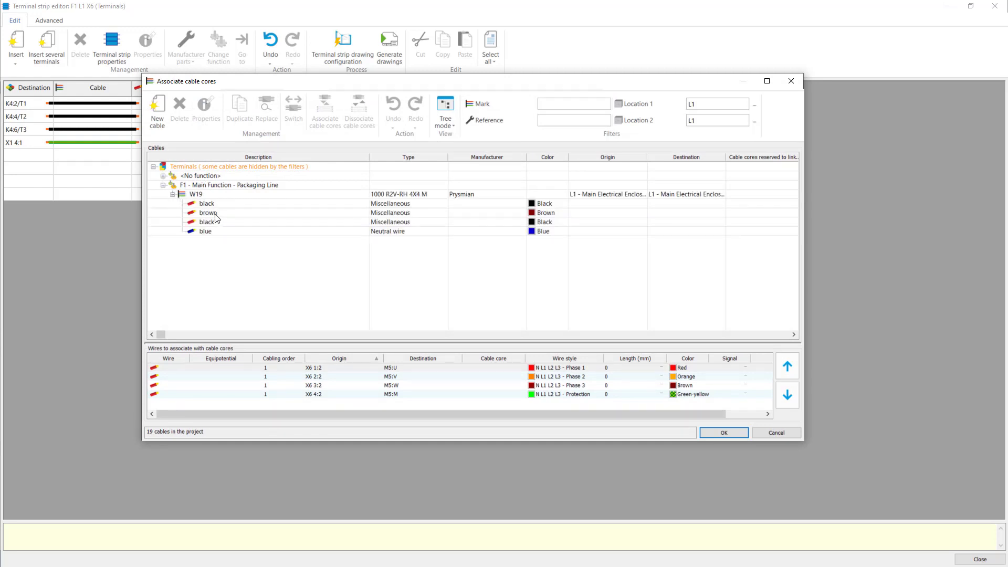
{"action": "left_click_drag", "start_coordinate": [214, 247], "coordinate": [218, 207]}
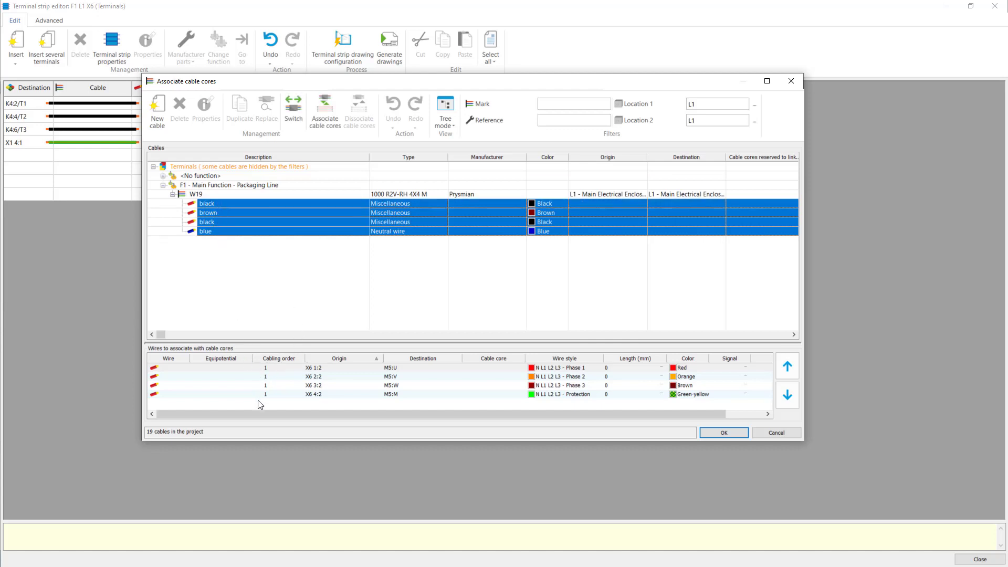
{"action": "left_click_drag", "start_coordinate": [259, 400], "coordinate": [269, 368]}
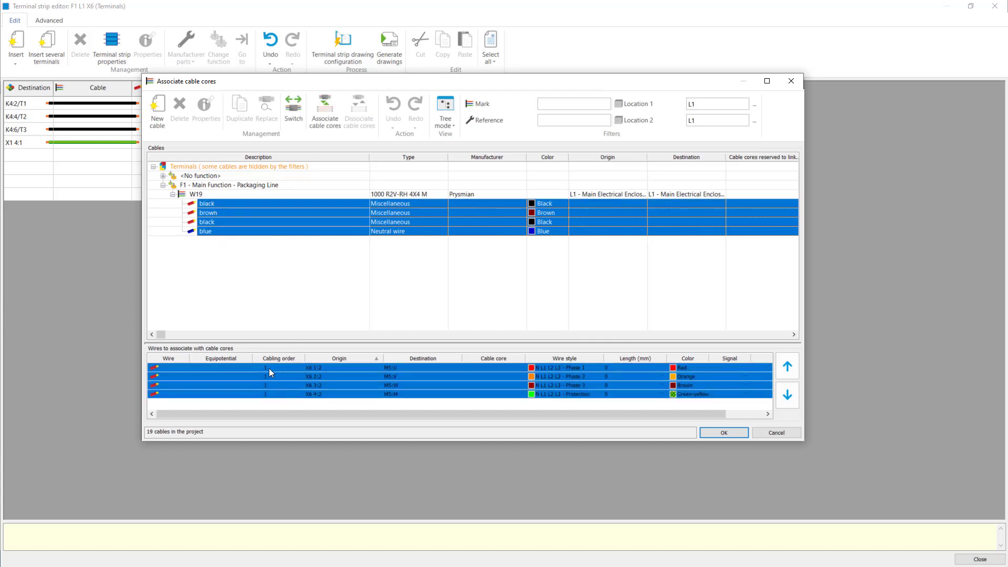
{"action": "left_click", "coordinate": [325, 111]}
{"action": "left_click", "coordinate": [725, 431]}
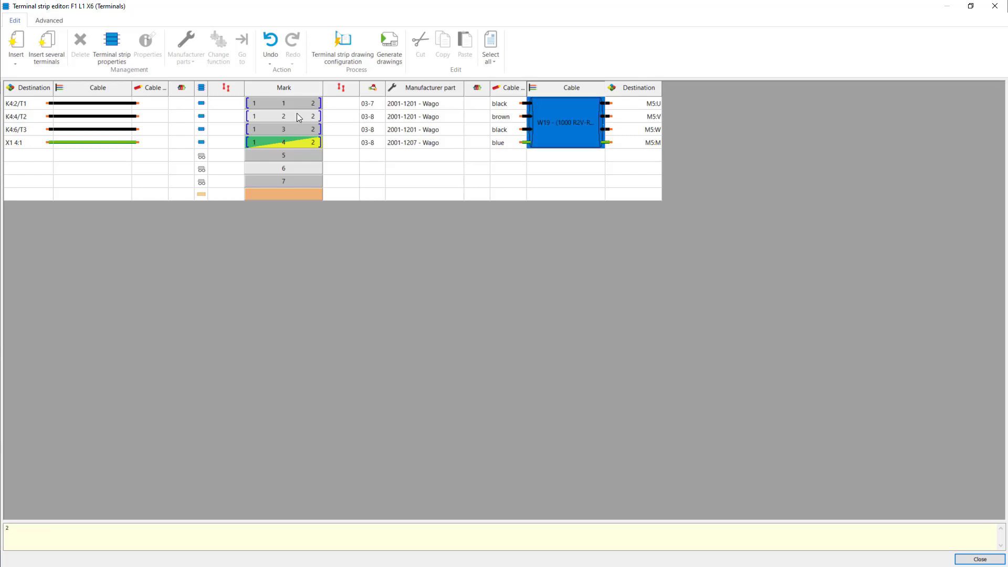
Step: Select the bridge cells of X6 rows 1 and 2 and create a bridge between them
{"action": "left_click", "coordinate": [343, 87]}
{"action": "left_click", "coordinate": [224, 90]}
{"action": "left_click_drag", "start_coordinate": [342, 108], "coordinate": [340, 118]}
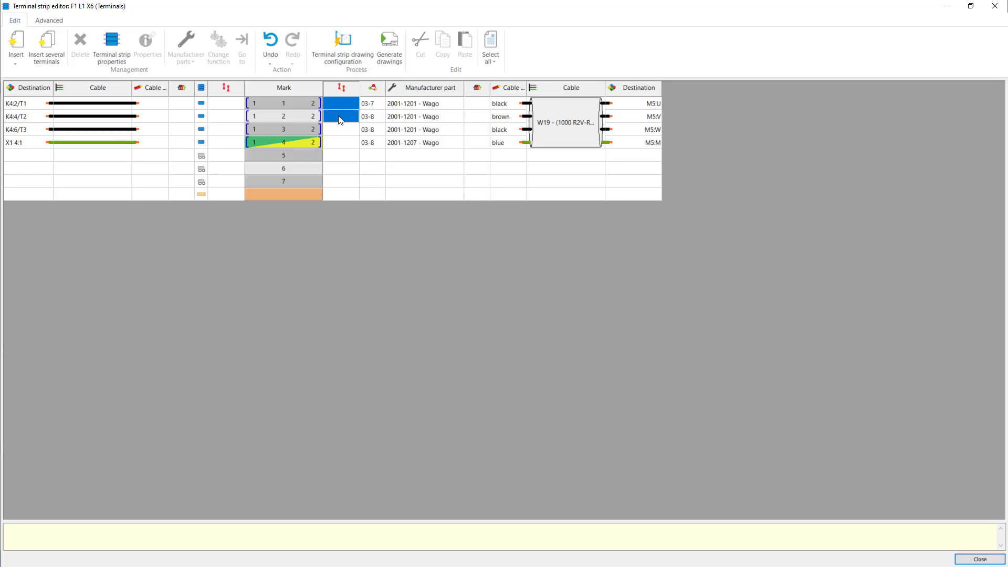
{"action": "right_click", "coordinate": [339, 117]}
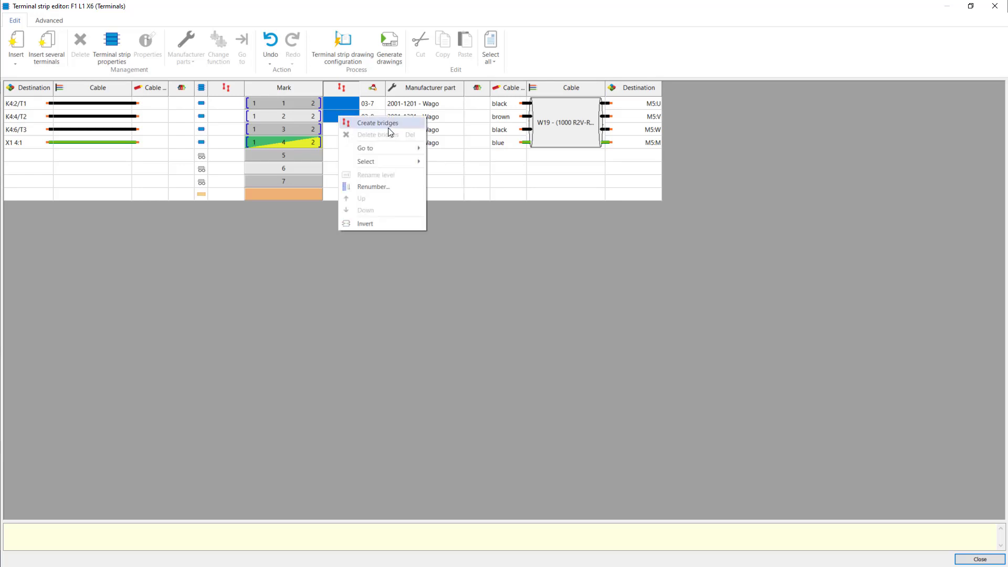
{"action": "left_click", "coordinate": [392, 123]}
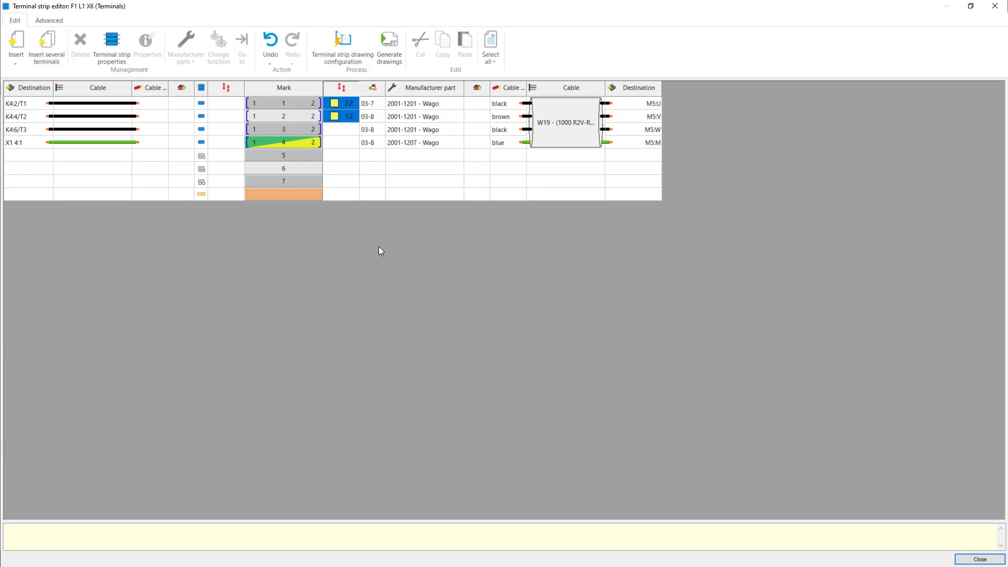
Step: Generate the X6 terminal strip drawing into Book1 and close the summary, editor and manager
{"action": "left_click", "coordinate": [389, 52]}
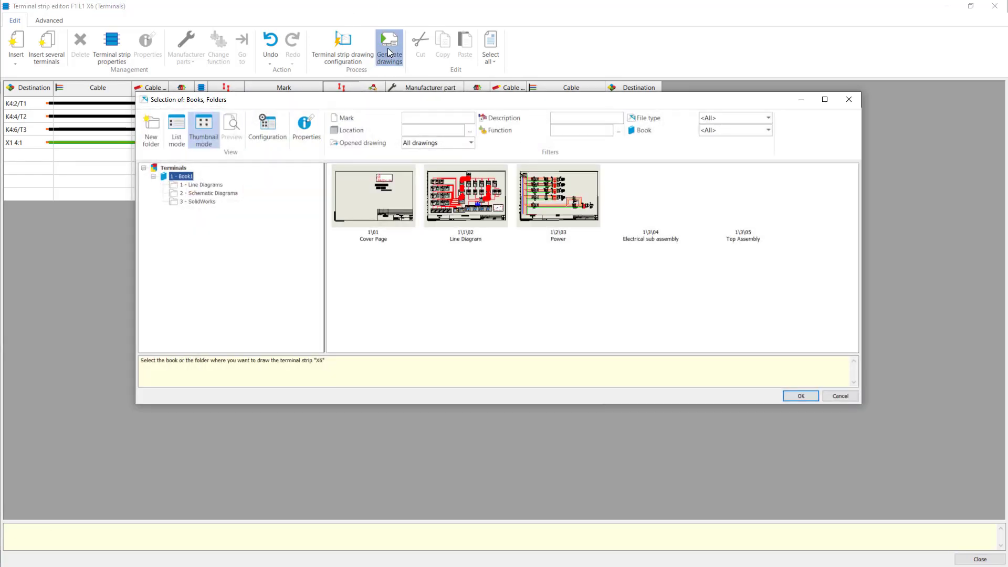
{"action": "left_click", "coordinate": [802, 396]}
{"action": "left_click", "coordinate": [802, 396]}
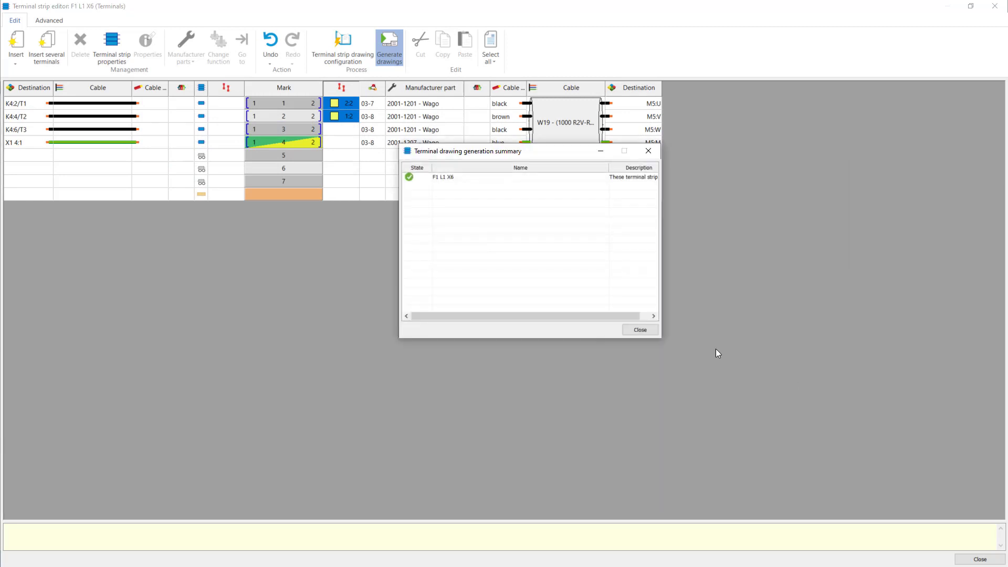
{"action": "left_click", "coordinate": [640, 329]}
{"action": "left_click", "coordinate": [979, 559]}
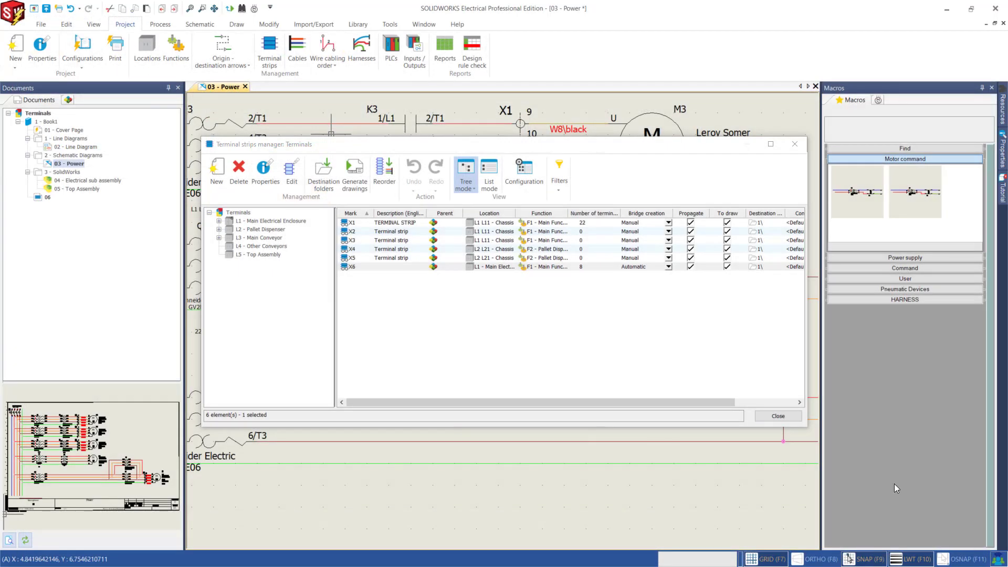
{"action": "left_click", "coordinate": [786, 416]}
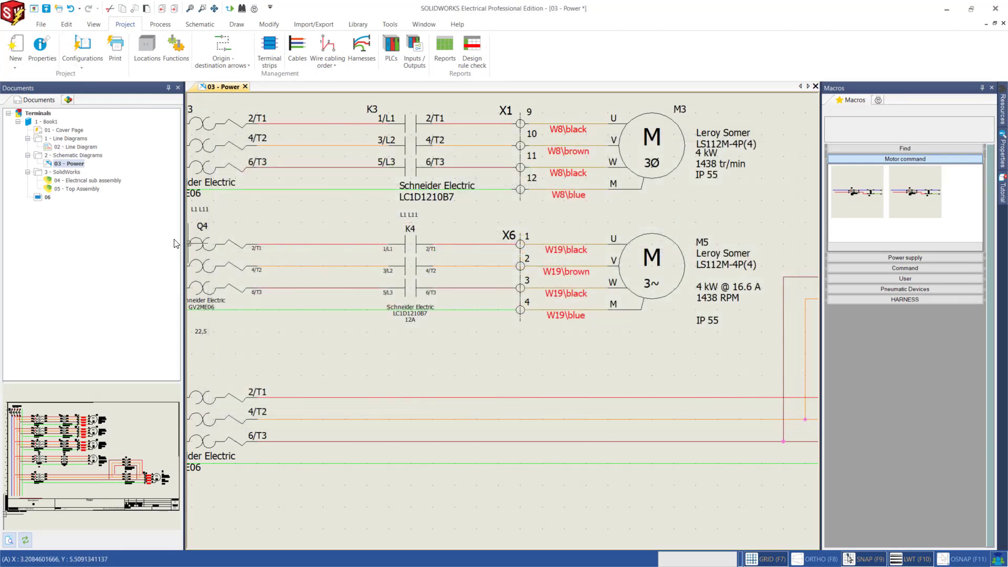
Step: Open the new drawing 06 showing terminals 1–7, the 1–2 bridge and W19 to M5
{"action": "left_click", "coordinate": [46, 198]}
{"action": "double_click", "coordinate": [46, 198]}
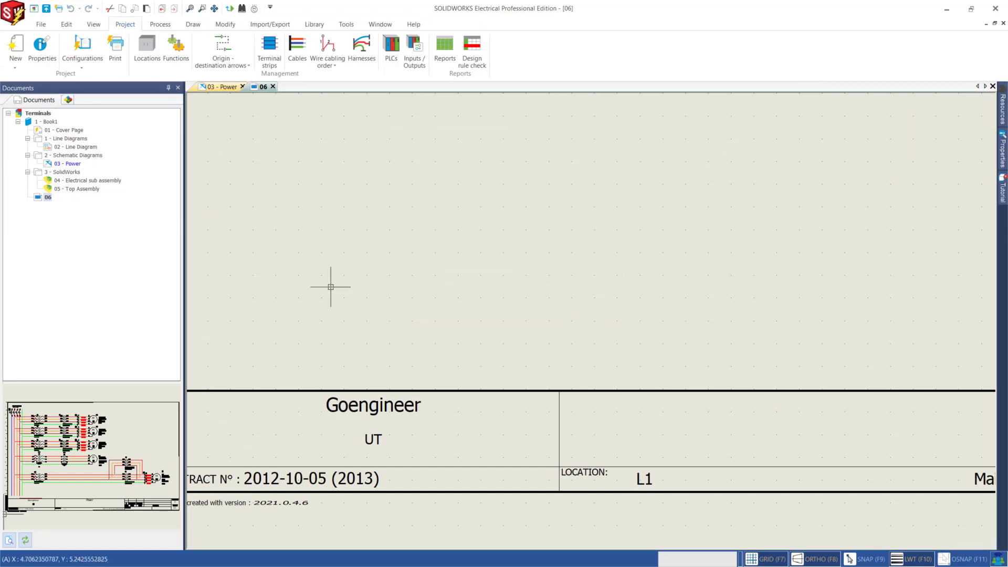
{"action": "scroll", "coordinate": [331, 286], "scroll_direction": "down", "scroll_amount": 4}
{"action": "scroll", "coordinate": [532, 245], "scroll_direction": "up", "scroll_amount": 5}
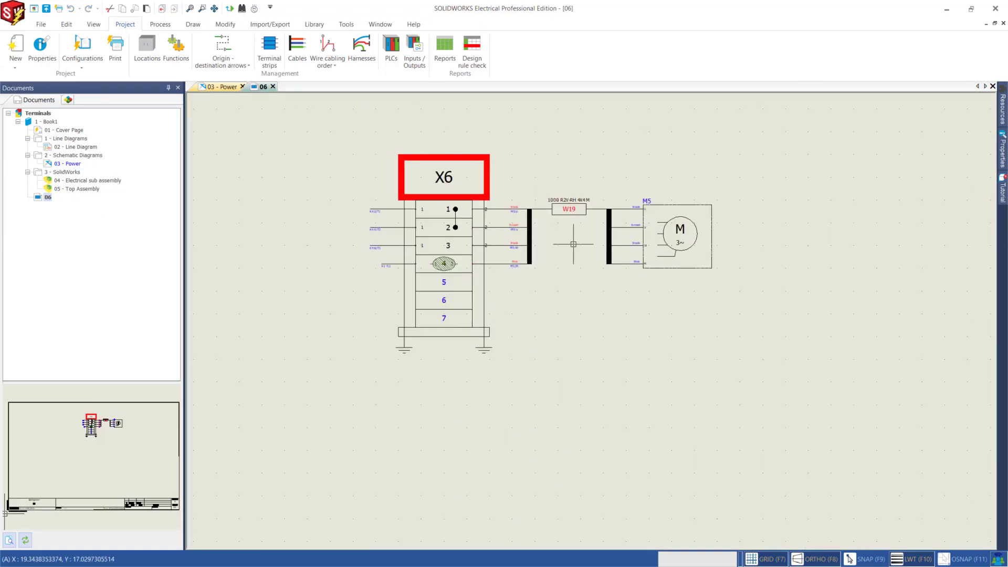
{"action": "scroll", "coordinate": [439, 212], "scroll_direction": "up", "scroll_amount": 1}
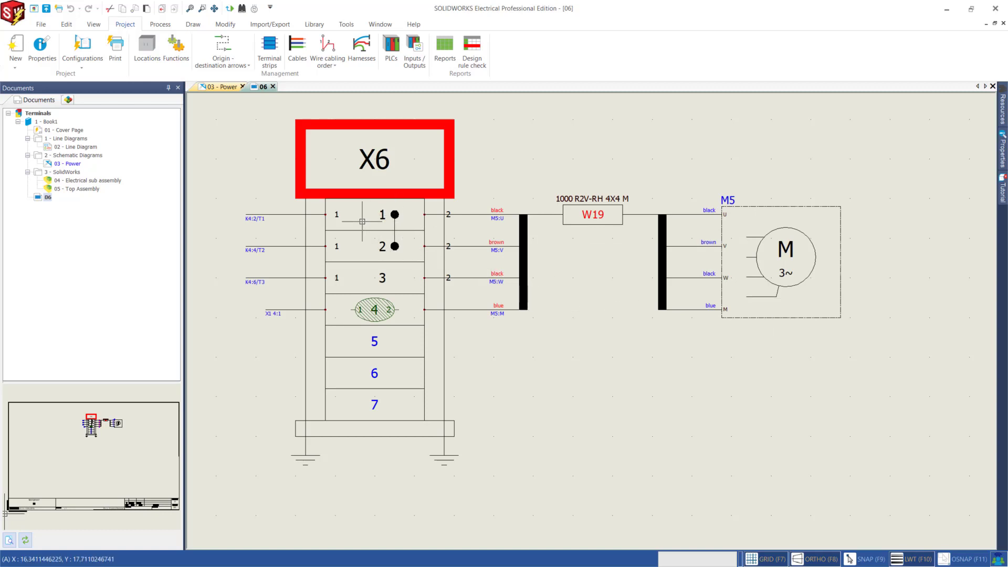
Step: Delete the empty bottom terminal row from strip X6 so only terminals 1–7 remain
{"action": "left_click", "coordinate": [274, 54]}
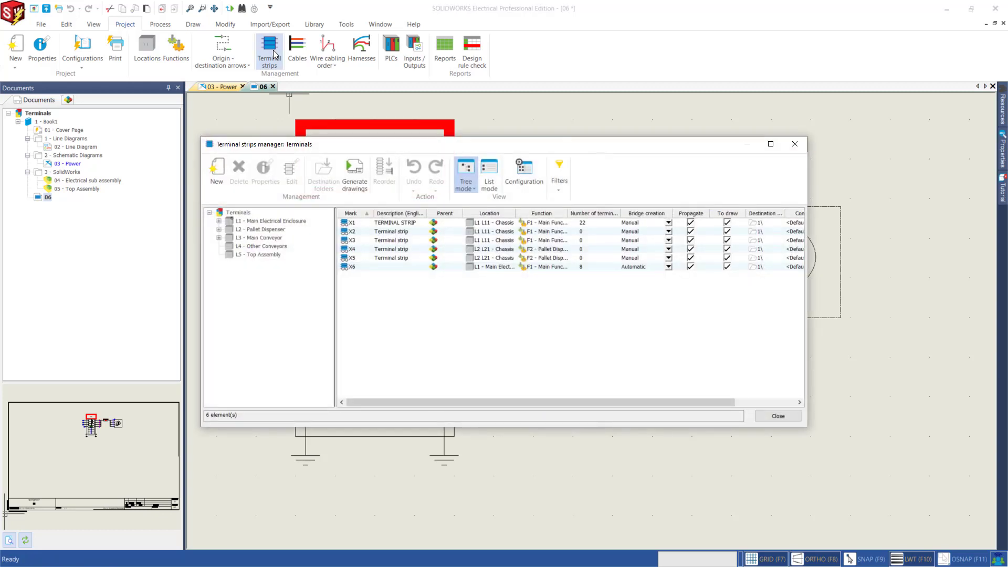
{"action": "left_click", "coordinate": [354, 268]}
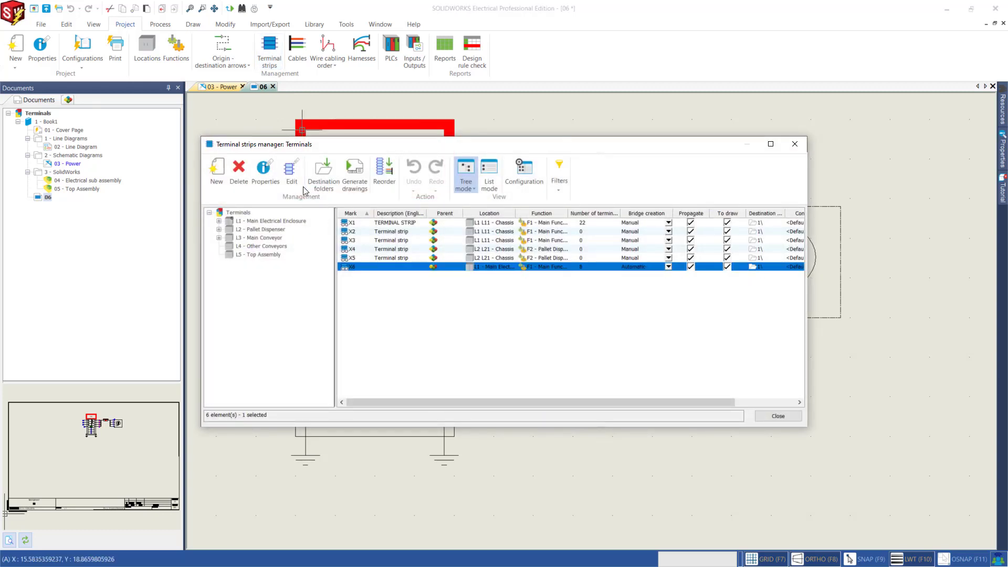
{"action": "left_click", "coordinate": [294, 176]}
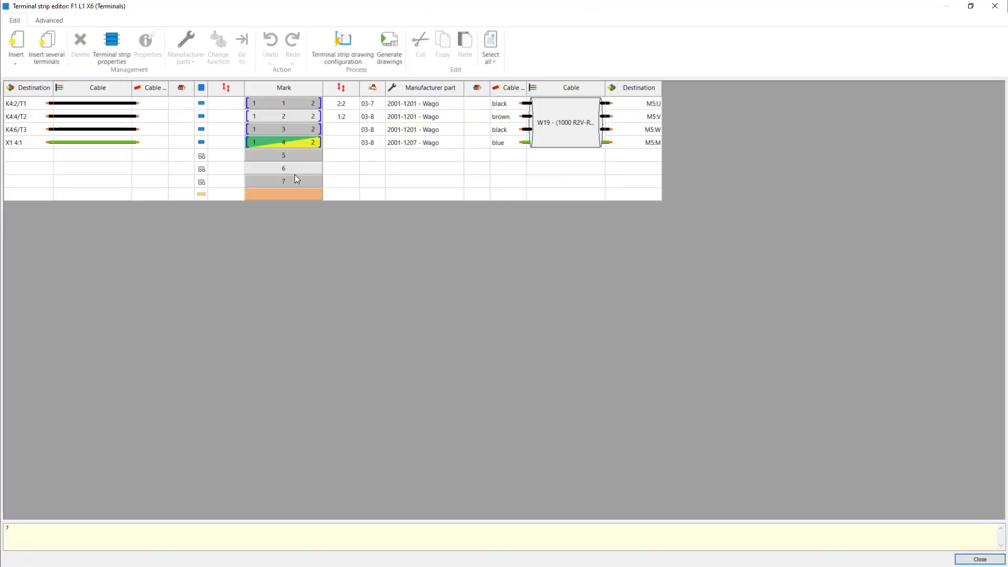
{"action": "left_click", "coordinate": [272, 196]}
{"action": "right_click", "coordinate": [272, 197]}
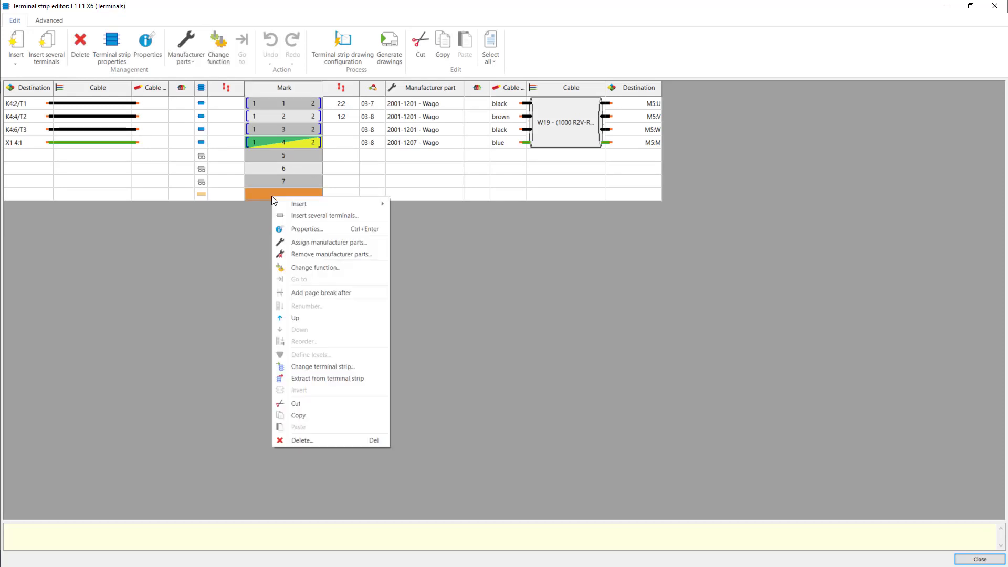
{"action": "left_click", "coordinate": [306, 440]}
{"action": "left_click", "coordinate": [512, 310]}
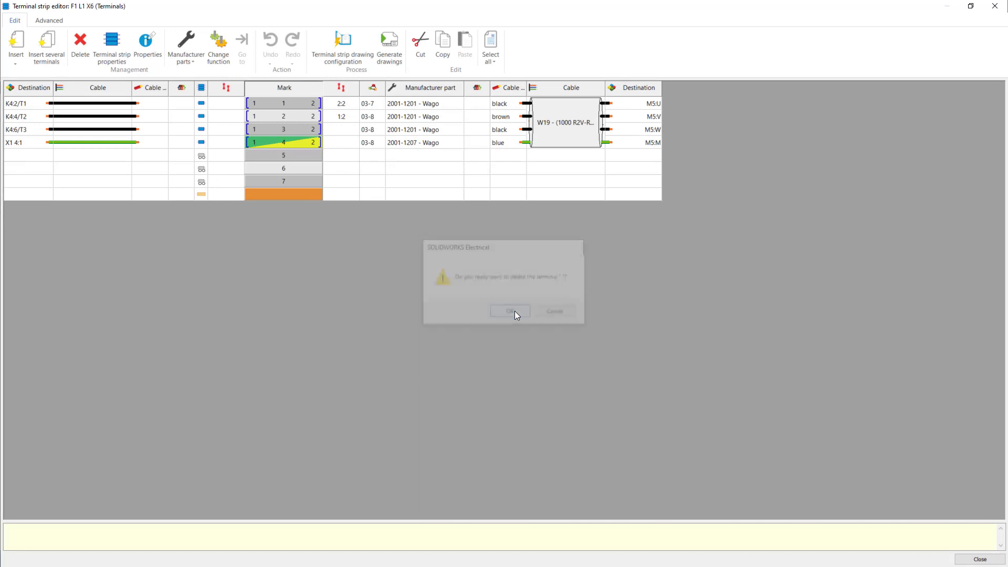
{"action": "left_click", "coordinate": [968, 560]}
{"action": "left_click", "coordinate": [776, 417]}
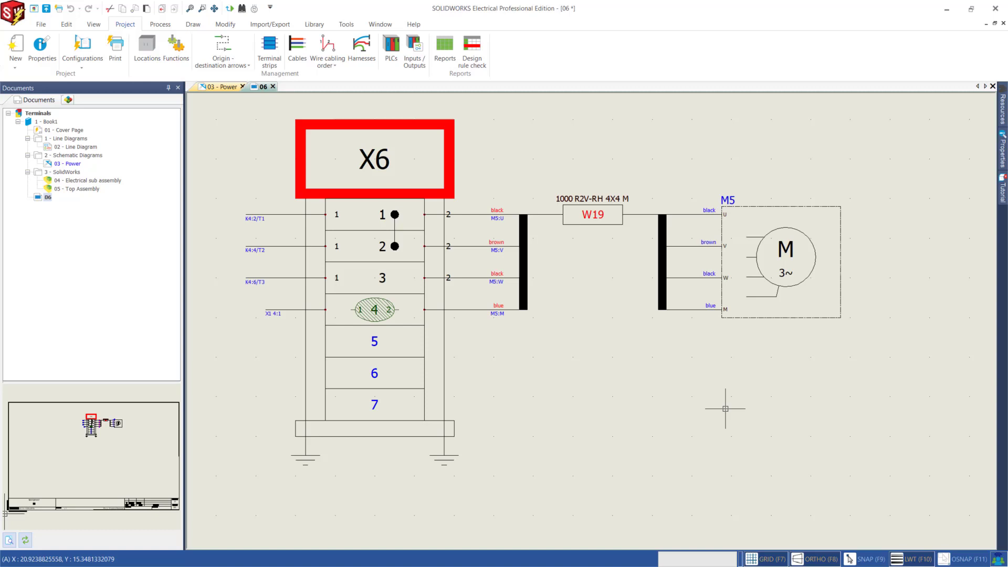
Step: Update the terminal strip drawing 06 from the edited X6 strip and dismiss the summary
{"action": "right_click", "coordinate": [46, 198]}
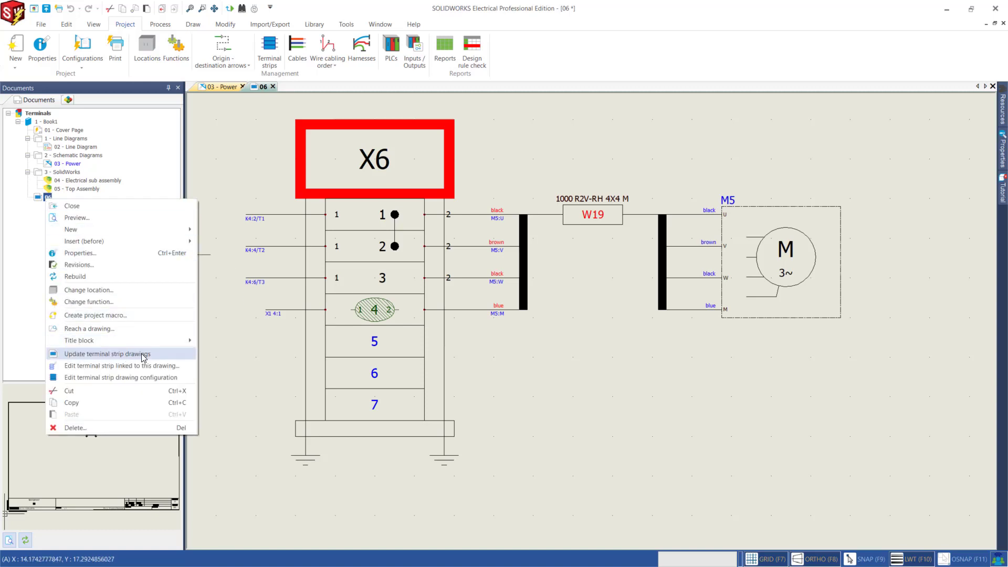
{"action": "left_click", "coordinate": [159, 354]}
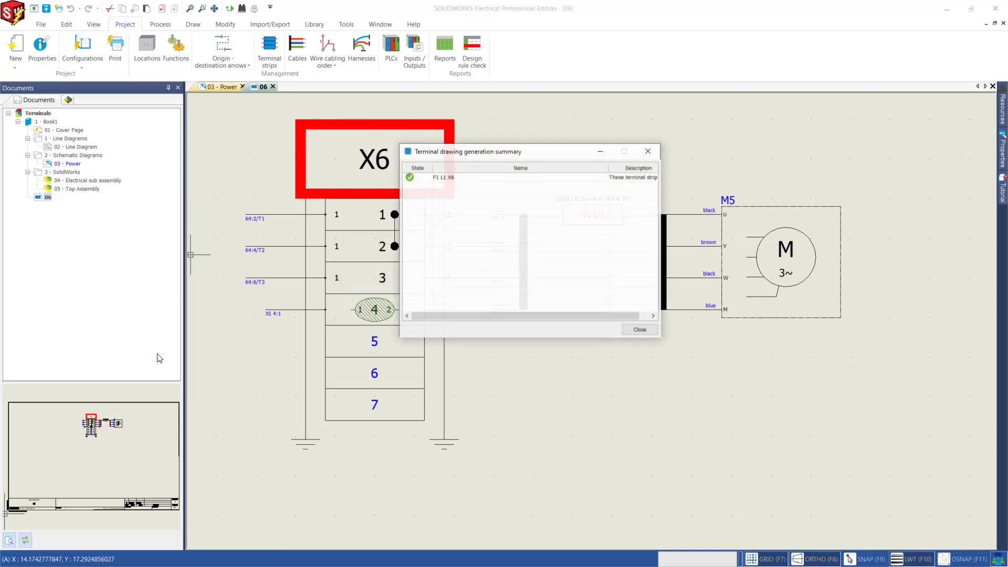
{"action": "left_click", "coordinate": [639, 330]}
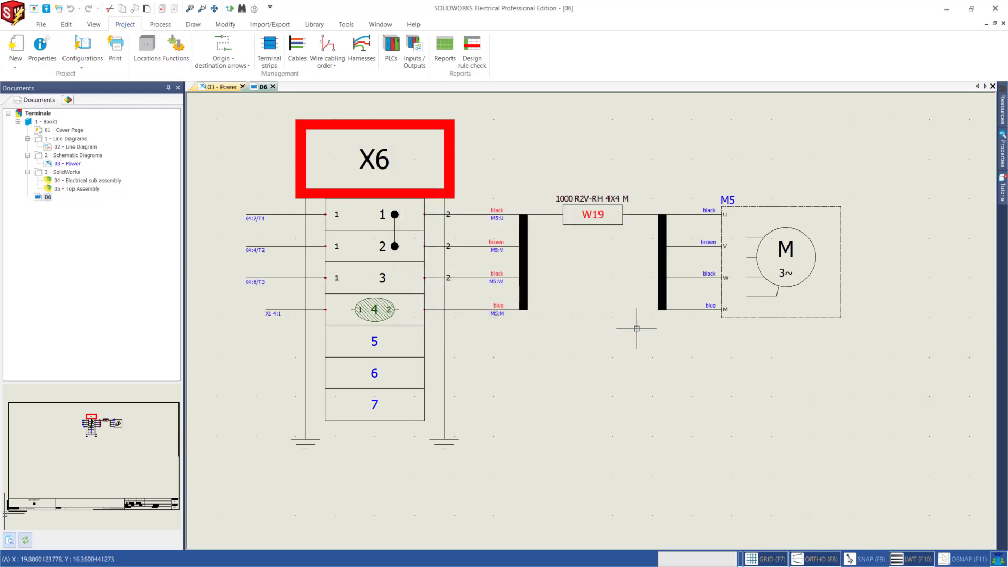